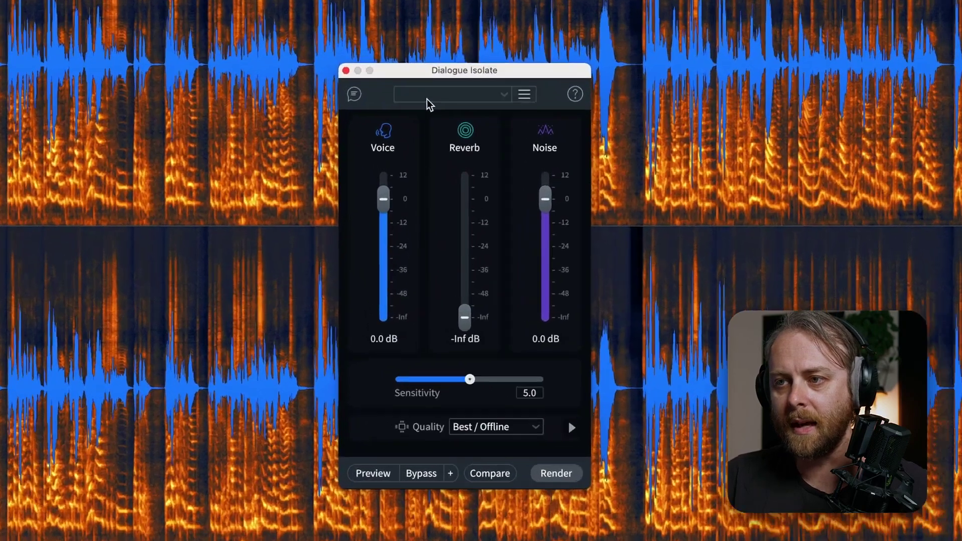
# - Reset Dialogue Isolate, preview Repair Assistant, lower a pitch point, and blend the display toward waveform
pyautogui.click(415, 113)
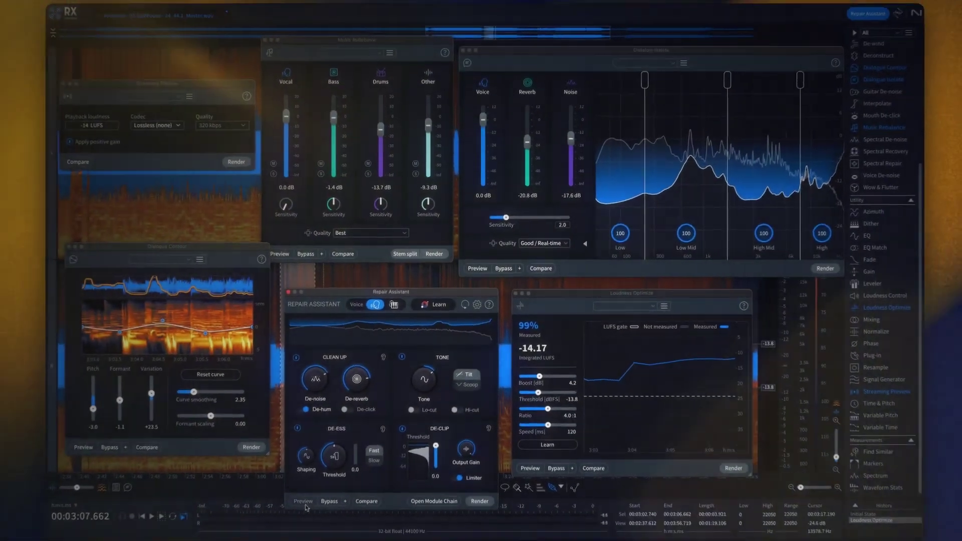
pyautogui.click(303, 502)
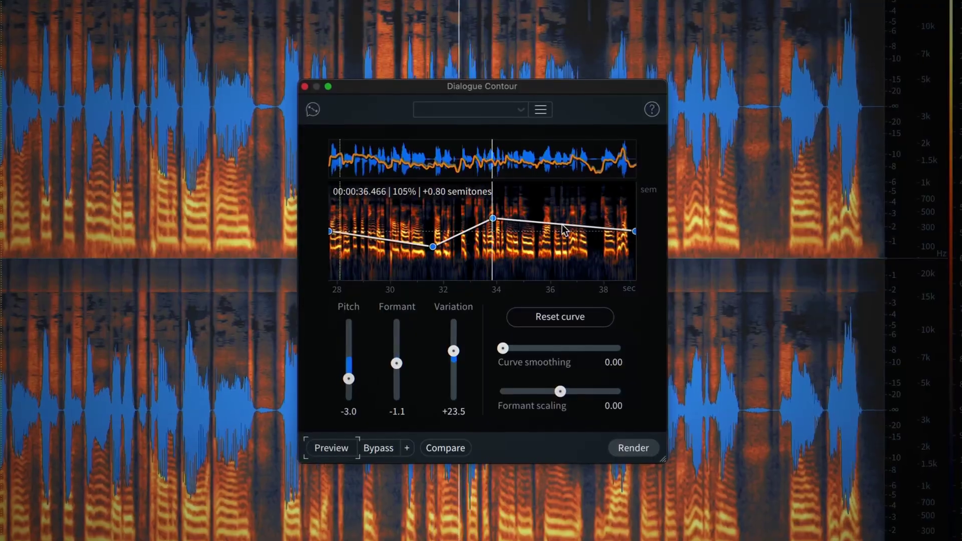
pyautogui.moveTo(536, 231); pyautogui.dragTo(543, 251)
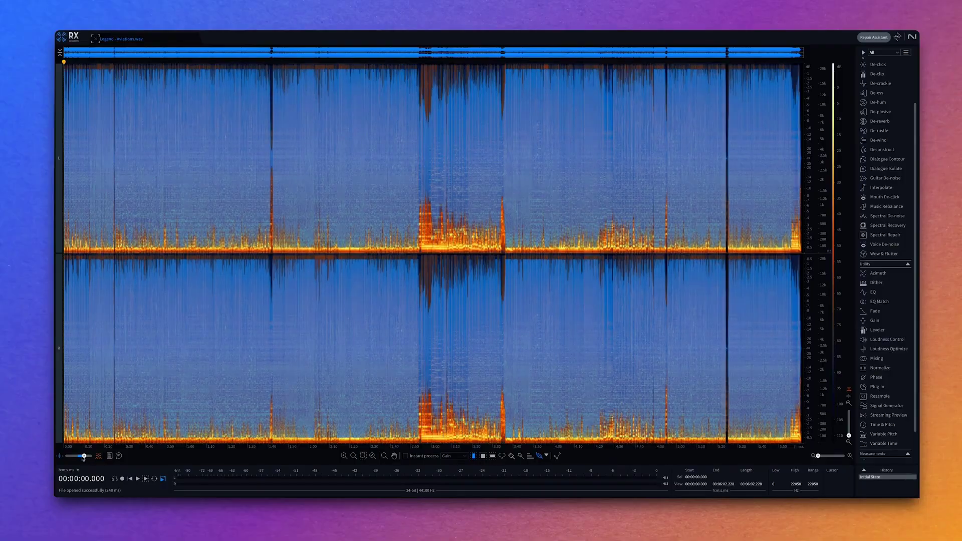
pyautogui.moveTo(84, 457); pyautogui.dragTo(78, 456)
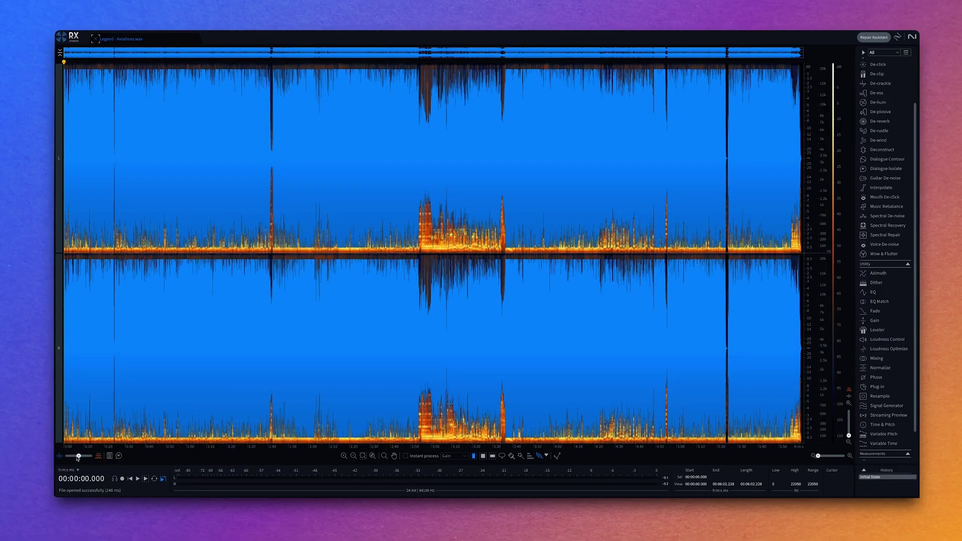
# - Select the right channel and pull the Dialogue Isolate Reverb and Noise faders to -Inf dB
pyautogui.click(57, 346)
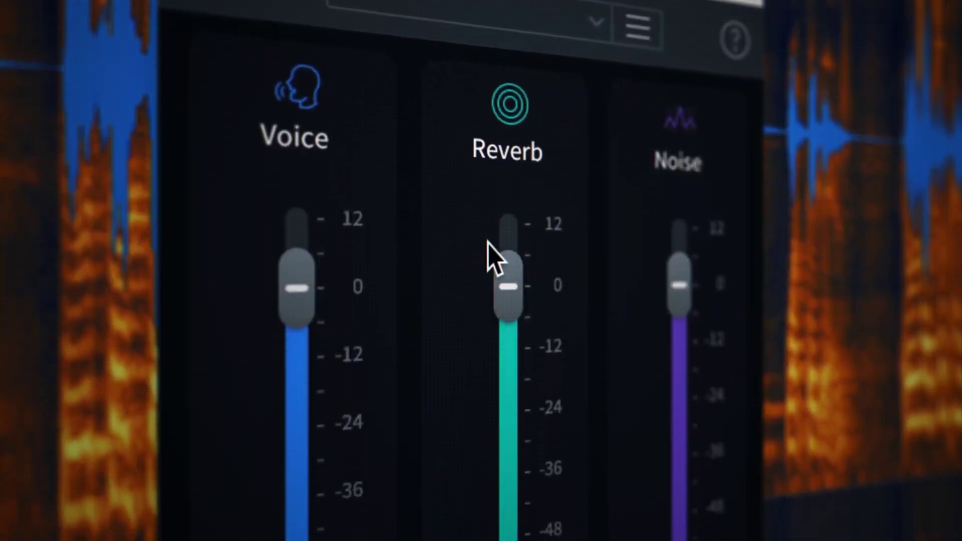
pyautogui.moveTo(506, 250); pyautogui.dragTo(507, 540)
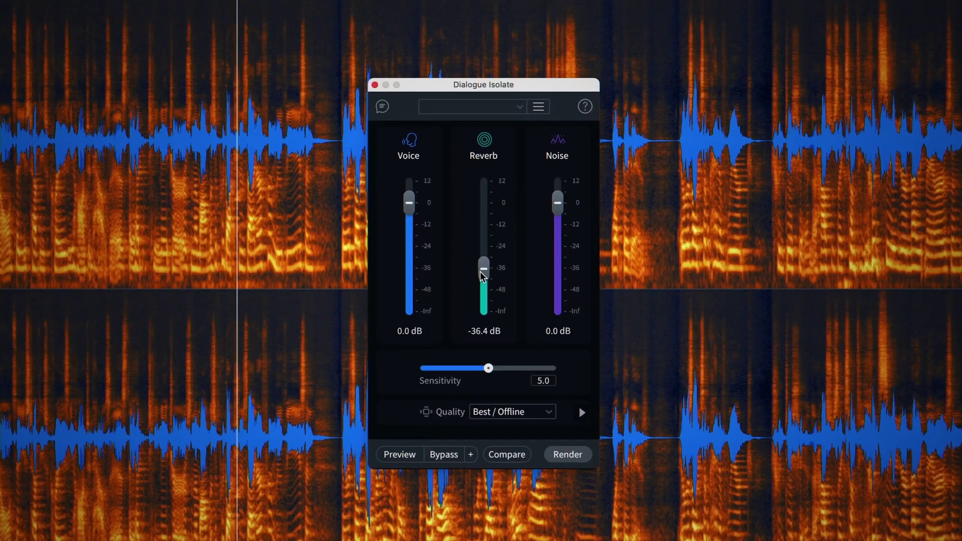
pyautogui.moveTo(480, 271); pyautogui.dragTo(480, 325)
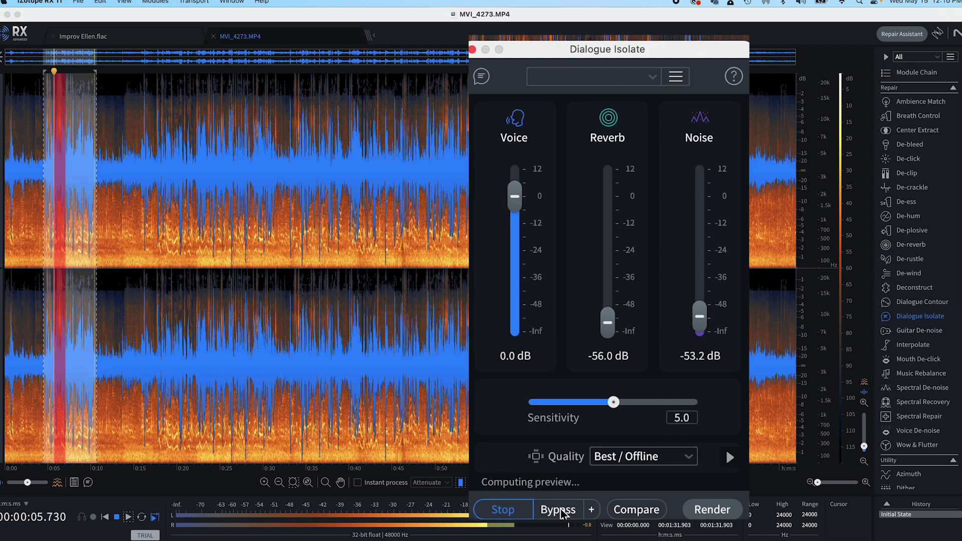
# - Compare against bypass, raise Reverb to -32 dB and Noise to about -34 dB, and re-preview
pyautogui.click(580, 508)
pyautogui.moveTo(607, 322); pyautogui.dragTo(607, 308)
pyautogui.moveTo(699, 316); pyautogui.dragTo(699, 279)
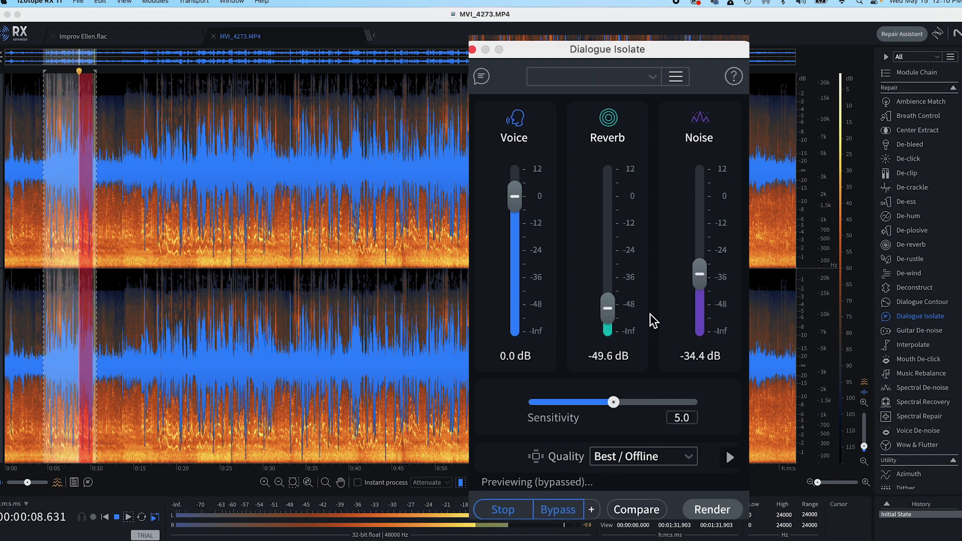
pyautogui.moveTo(607, 308); pyautogui.dragTo(607, 269)
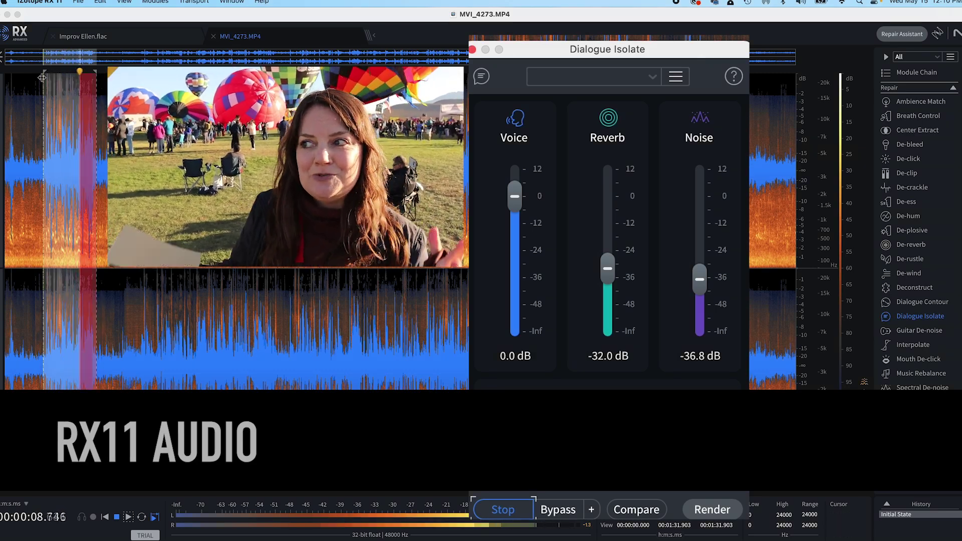
pyautogui.press('space')
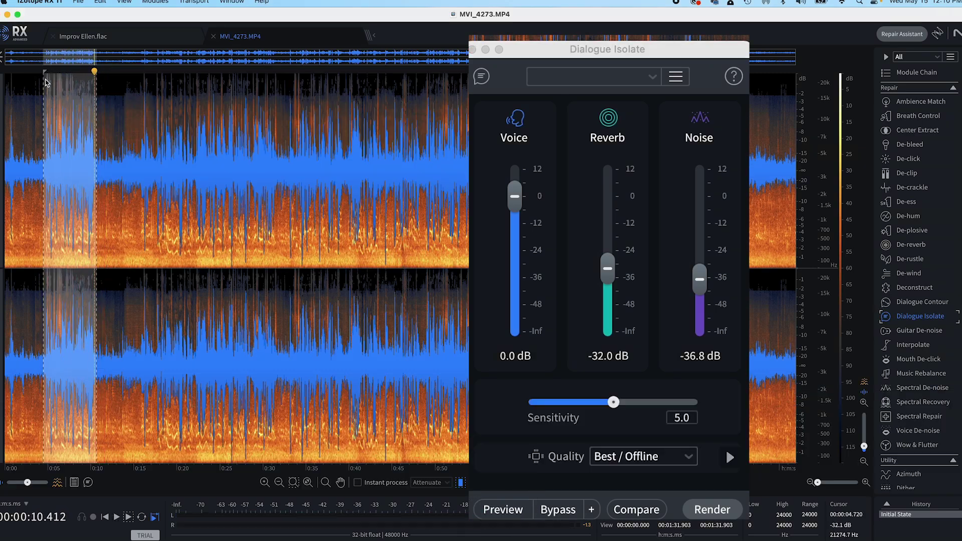
pyautogui.click(503, 509)
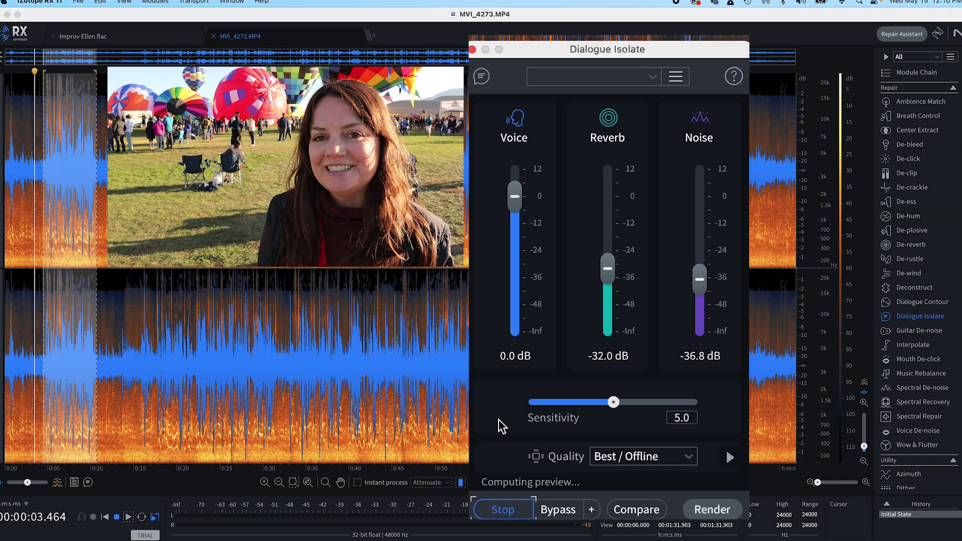
# - Load the Isolate Noise preset and preview the isolated background noise
pyautogui.click(598, 139)
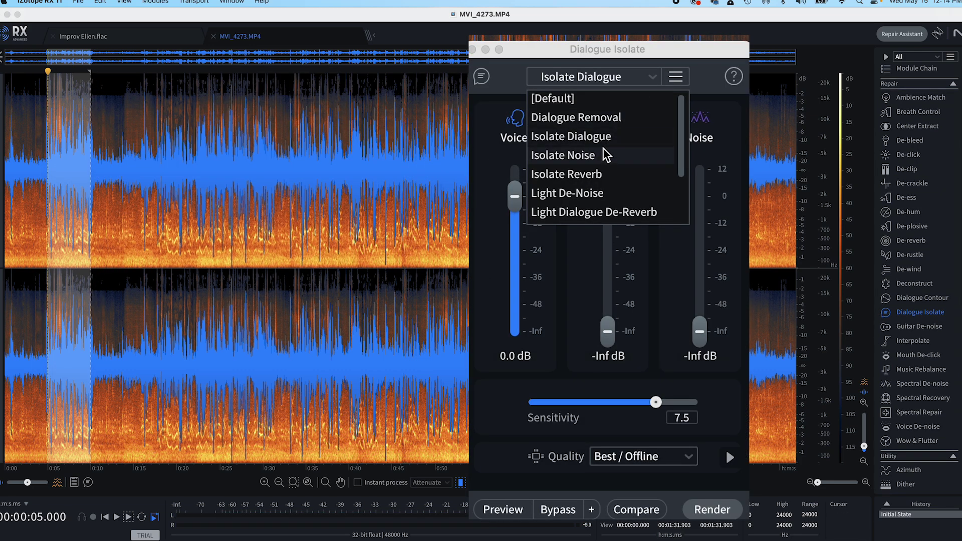
pyautogui.click(605, 183)
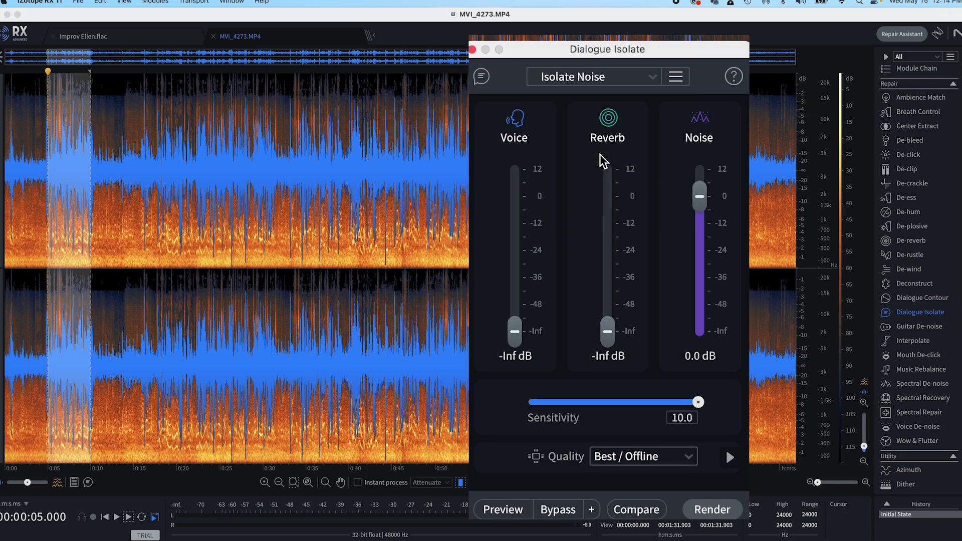
pyautogui.click(509, 509)
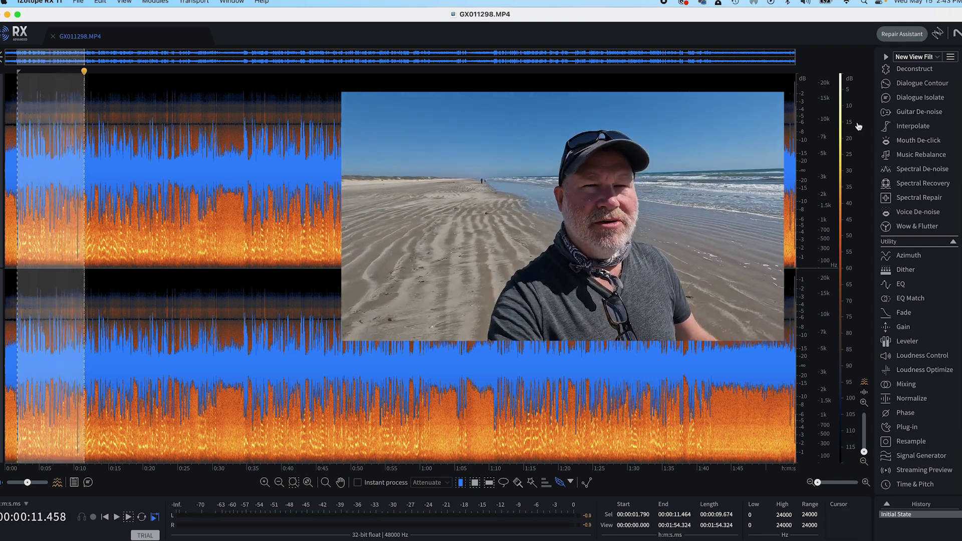
# - Have Repair Assistant learn the beach clip and compare Settings 1 with the original audio
pyautogui.click(902, 34)
pyautogui.click(702, 185)
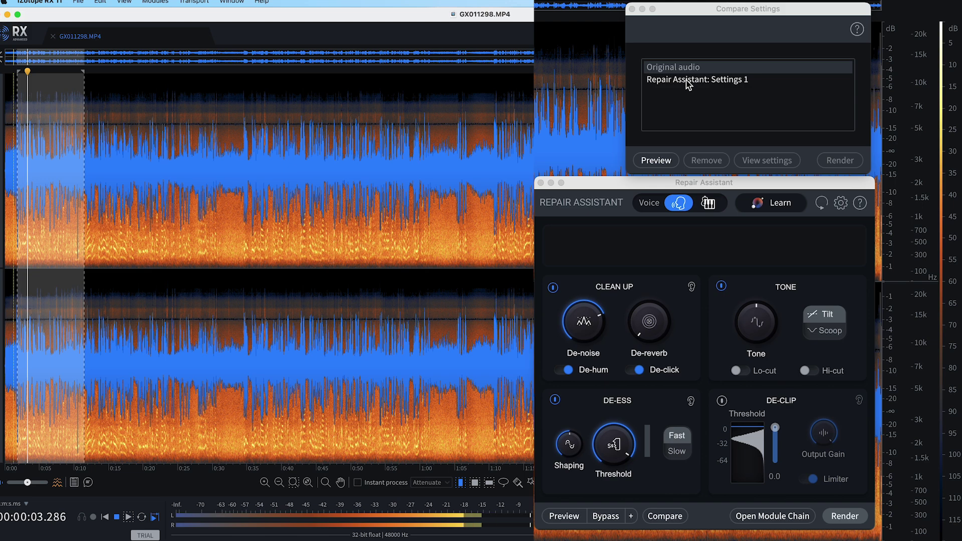
pyautogui.click(688, 80)
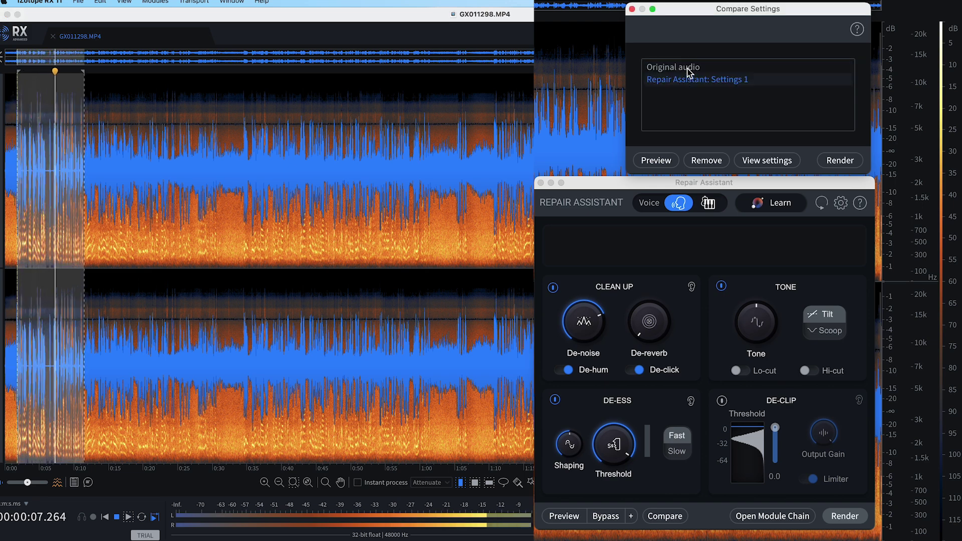
pyautogui.click(688, 68)
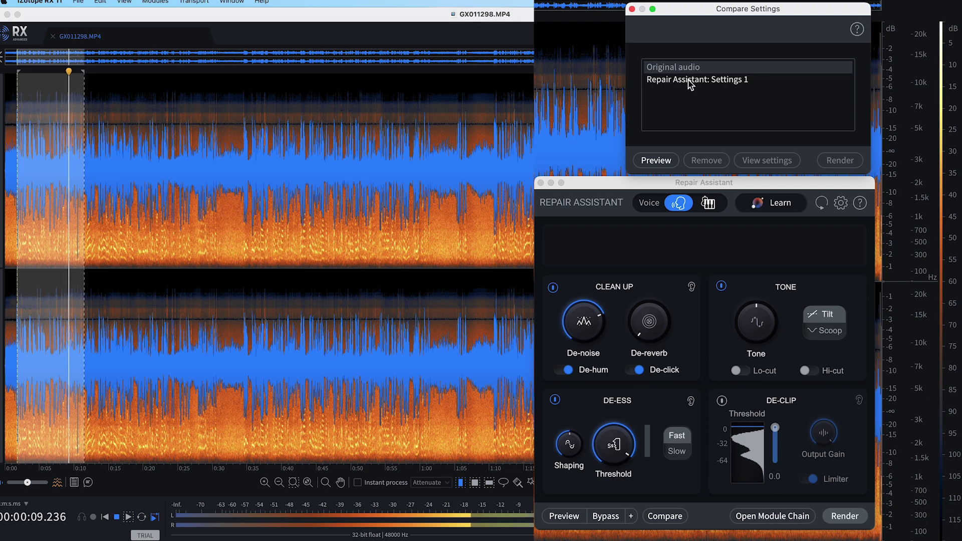
pyautogui.click(688, 81)
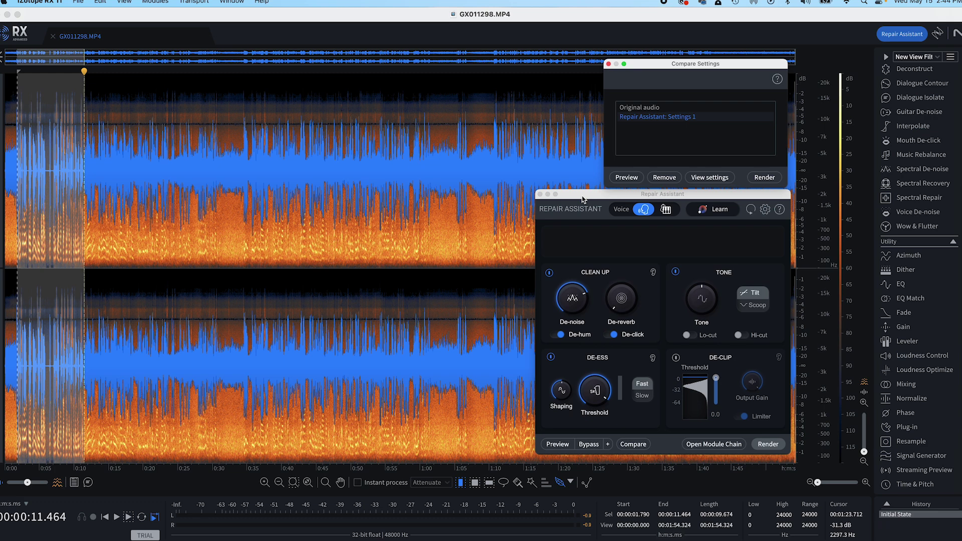
# - Lower the De-noise amount, add it as Settings 2, and audition it against the original
pyautogui.moveTo(575, 298); pyautogui.dragTo(576, 319)
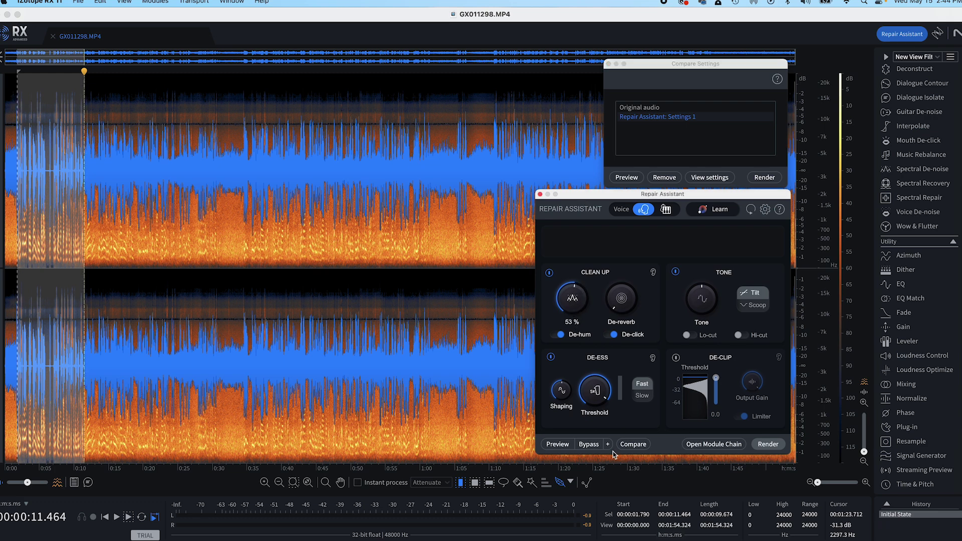
pyautogui.click(633, 444)
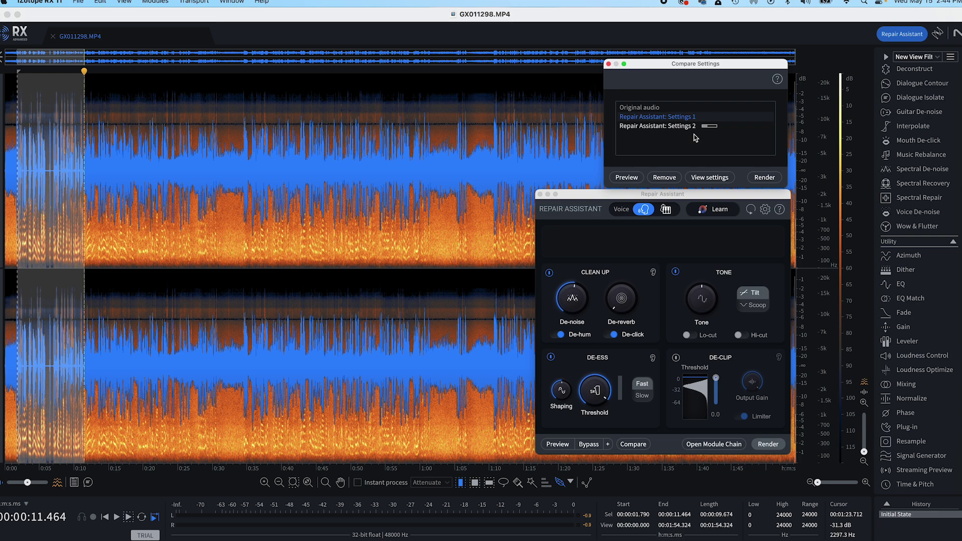
pyautogui.press('space')
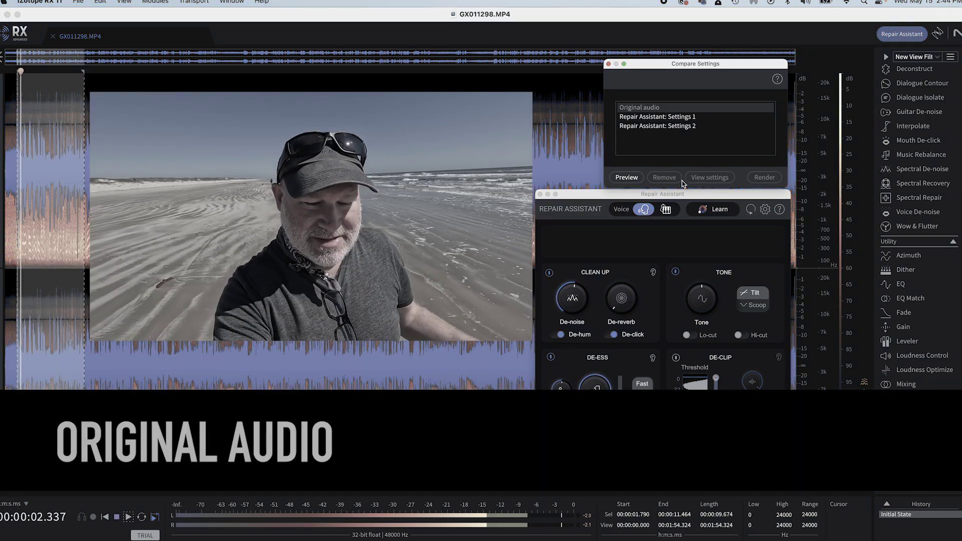
pyautogui.click(653, 130)
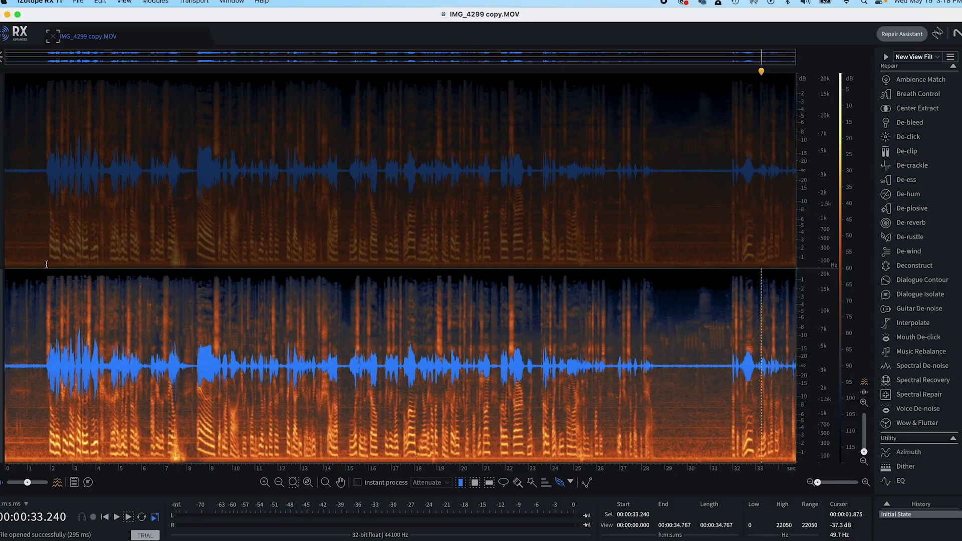
# - Select the opening of the clip, out to about 13 seconds, and play it
pyautogui.moveTo(45, 261); pyautogui.dragTo(67, 261)
pyautogui.hotkey('shift', 'Home')
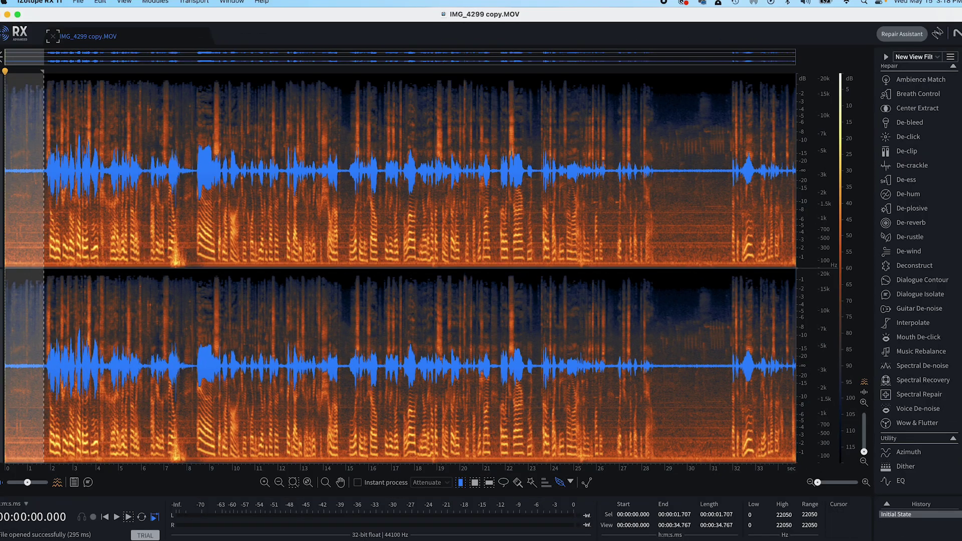
pyautogui.press('space')
pyautogui.keyDown('shift'); pyautogui.click(242, 275); pyautogui.keyUp('shift')
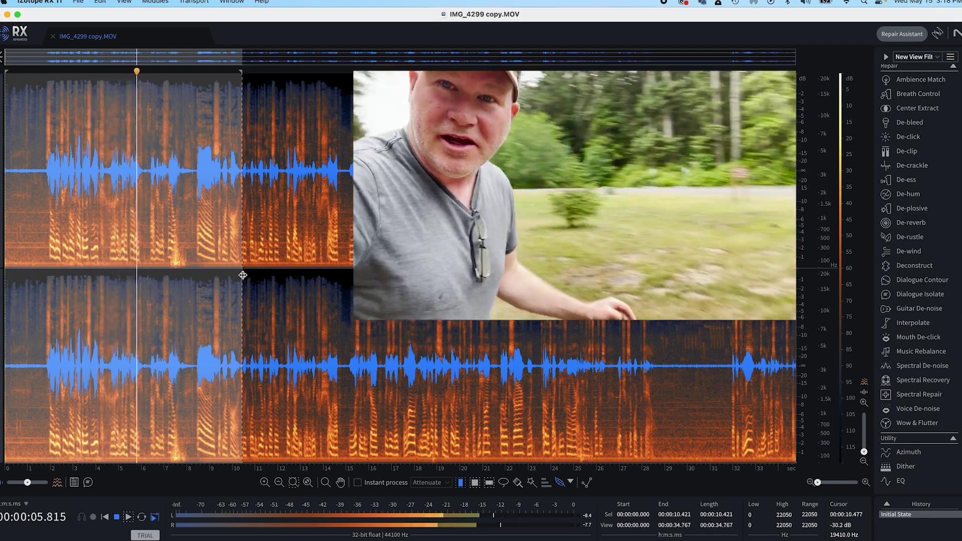
pyautogui.moveTo(243, 275); pyautogui.dragTo(302, 271)
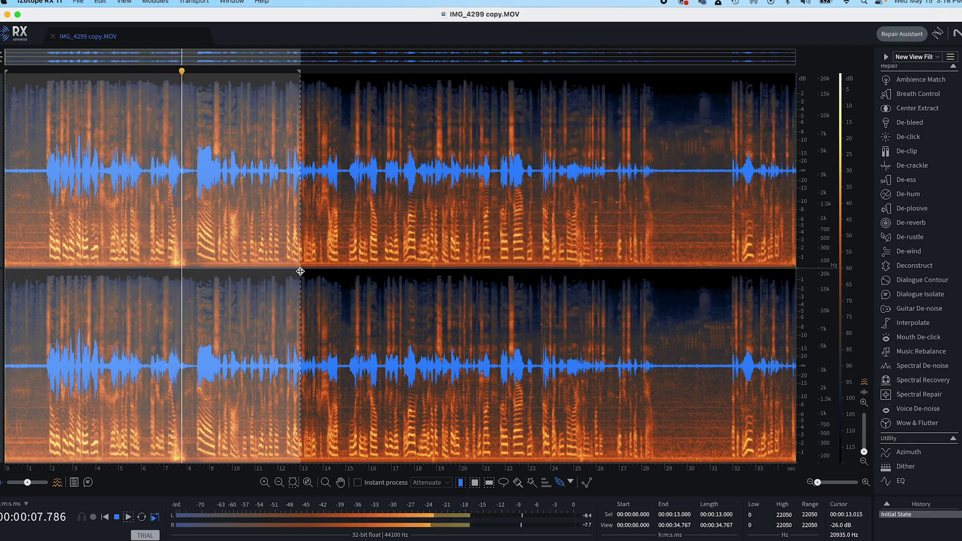
# - Preview Voice De-noise on the first 8.3 seconds with reduction lowered to 10.7 dB
pyautogui.click(885, 409)
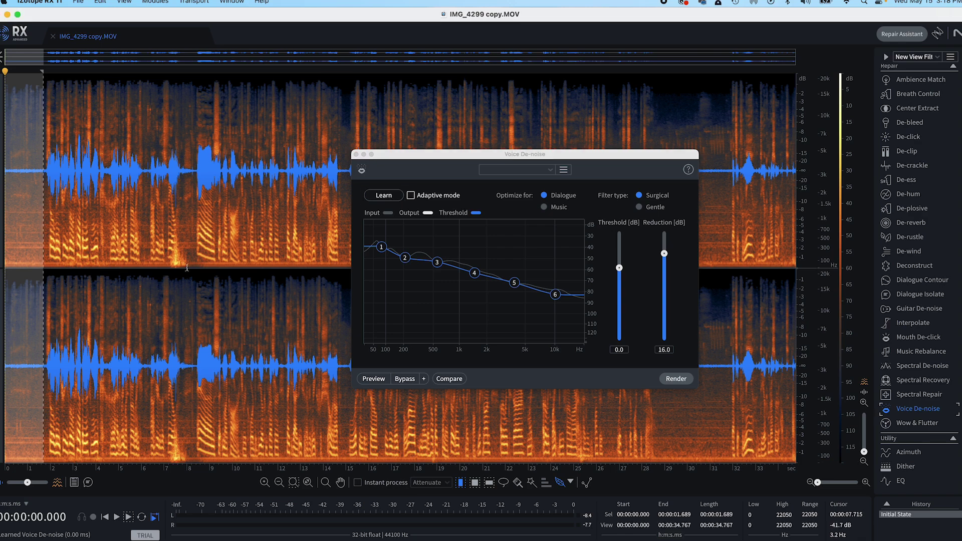
pyautogui.moveTo(40, 311); pyautogui.dragTo(194, 310)
pyautogui.click(373, 378)
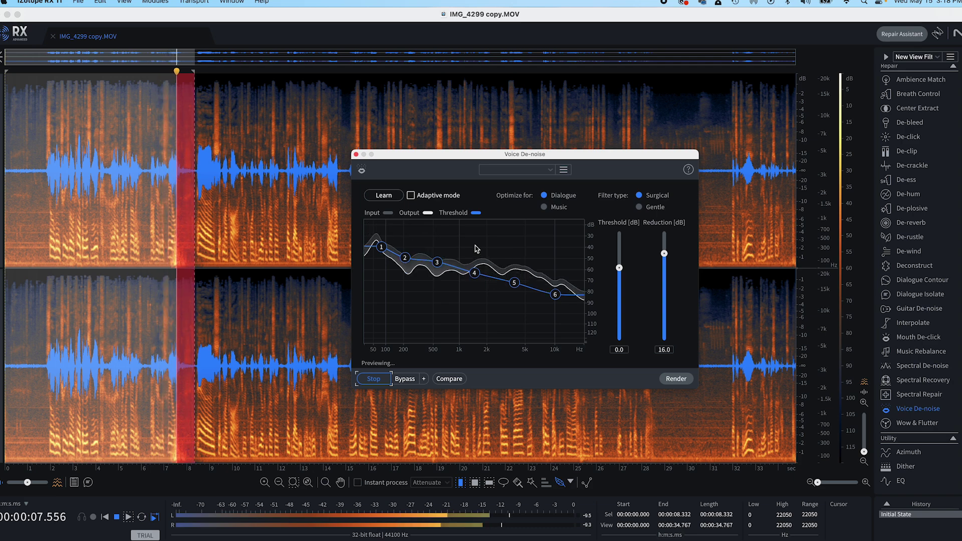
pyautogui.moveTo(664, 253); pyautogui.dragTo(664, 282)
pyautogui.click(385, 378)
pyautogui.press('space')
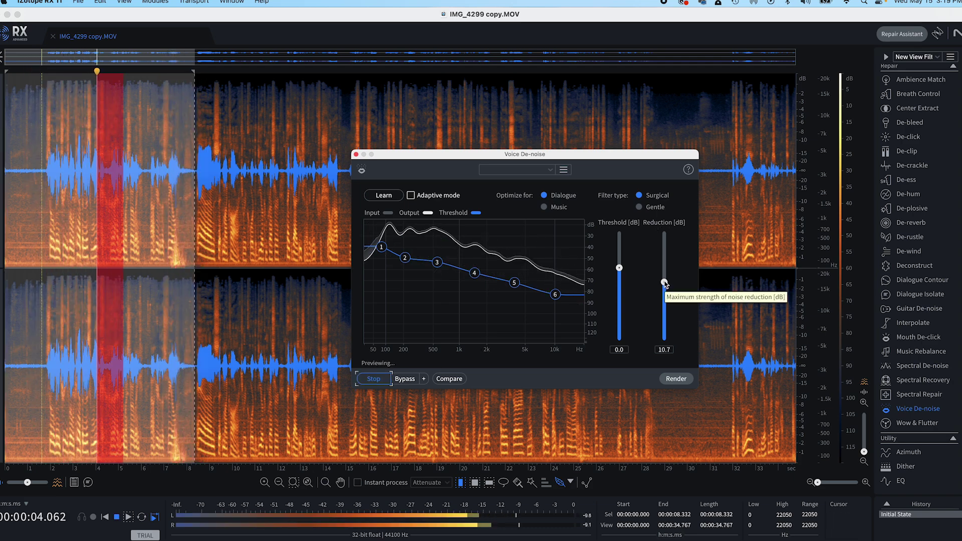
# - Raise the reduction, preview again, and render Voice De-noise at 18.3 dB in Surgical mode
pyautogui.press('space')
pyautogui.moveTo(664, 282); pyautogui.dragTo(664, 277)
pyautogui.click(379, 378)
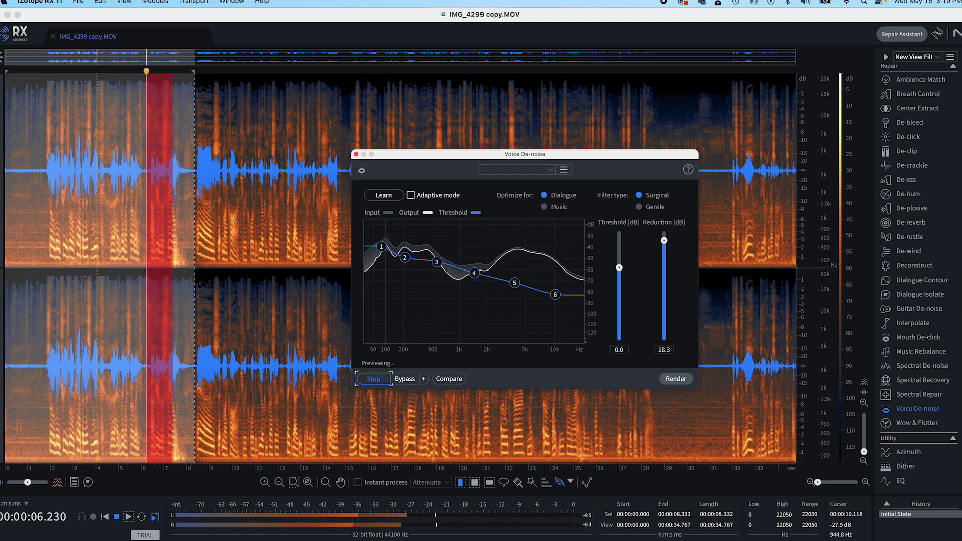
pyautogui.click(170, 269)
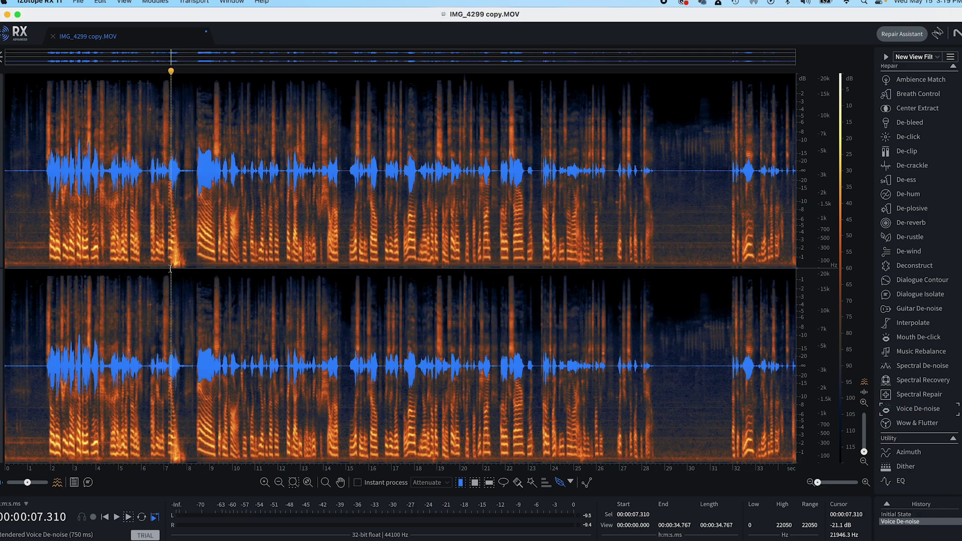
# - Start the selection at 7.000 s, play it, and preview De-wind on the passage
pyautogui.moveTo(167, 263); pyautogui.dragTo(164, 263)
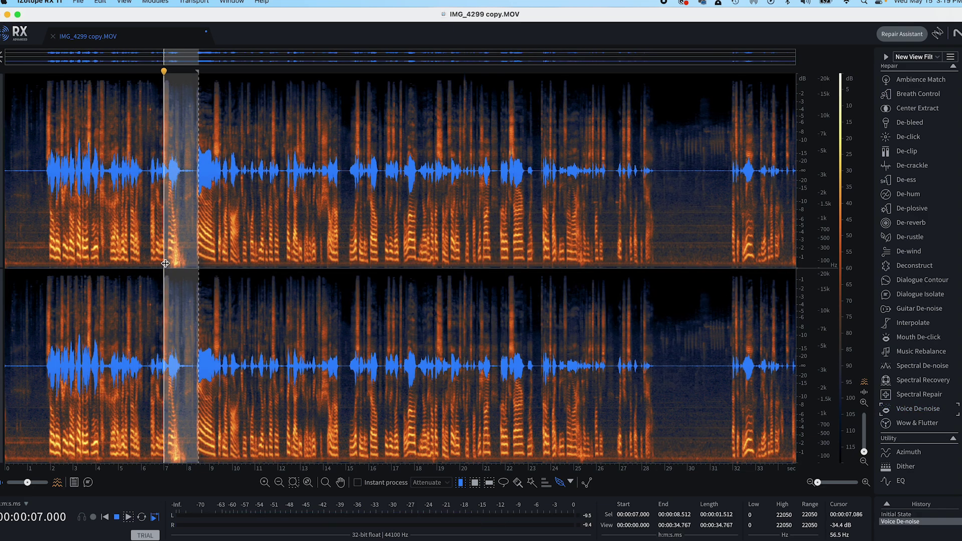
pyautogui.press('space')
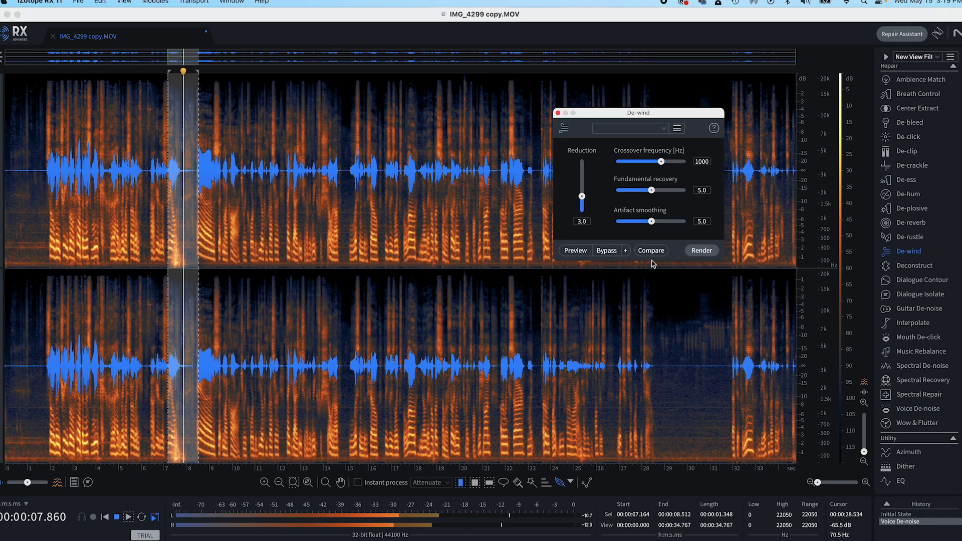
pyautogui.click(586, 251)
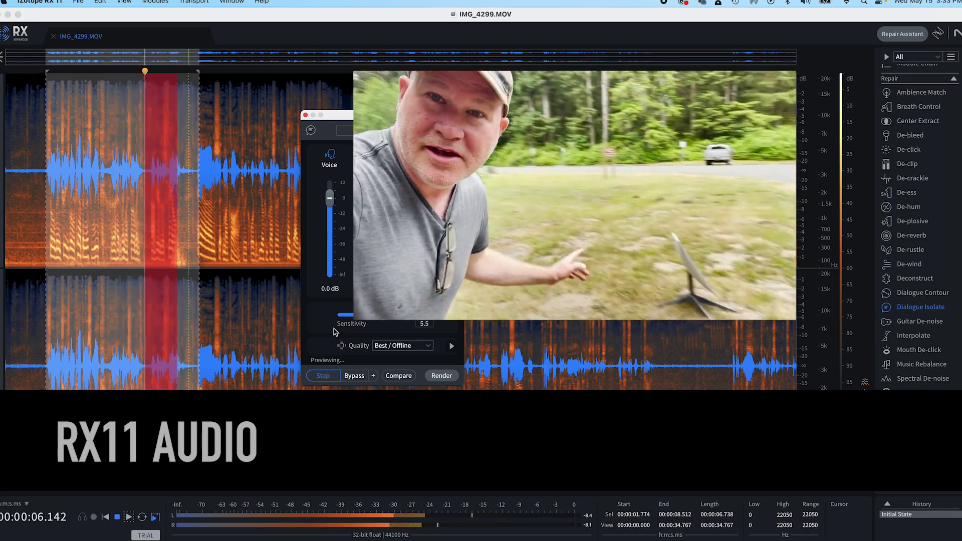
# - Stop the preview and audition Music Rebalance Settings 1 and Settings 3
pyautogui.press('space')
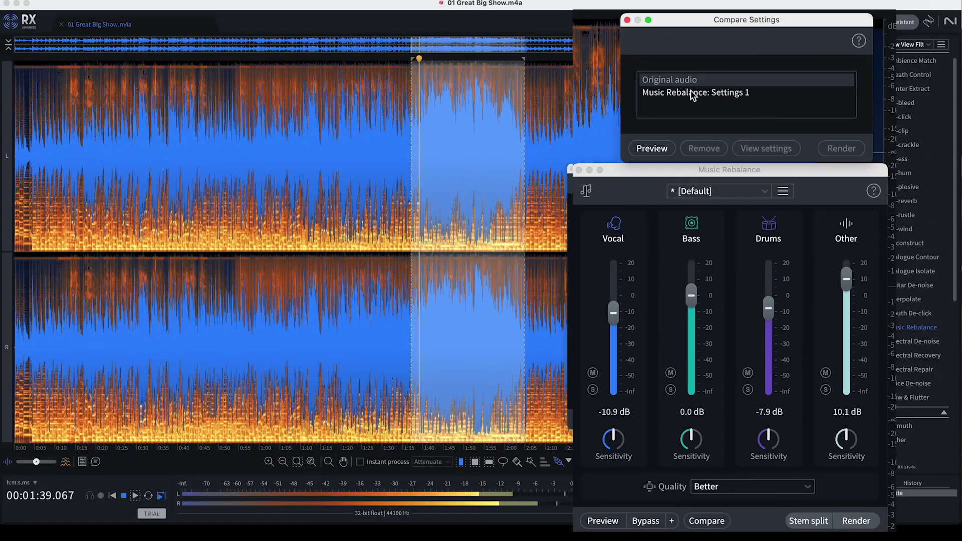
pyautogui.click(692, 95)
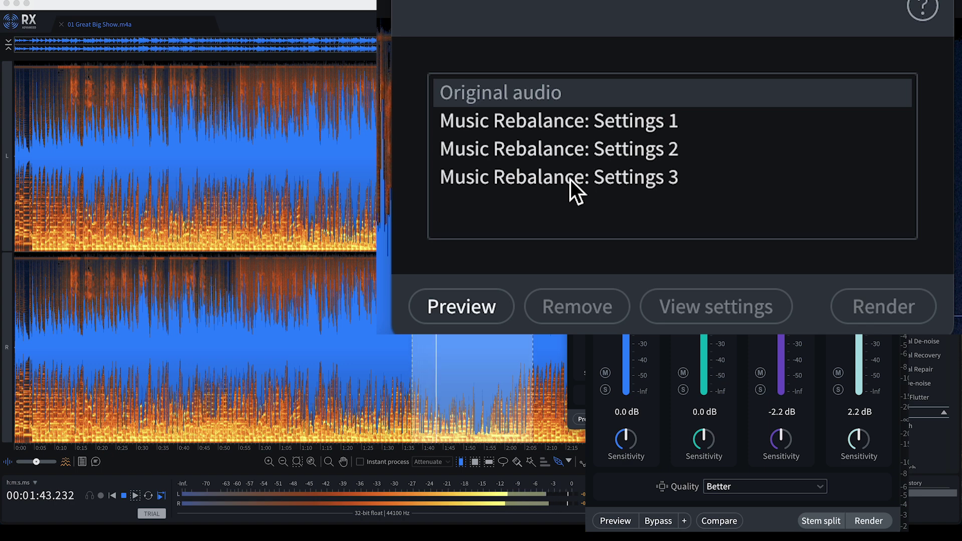
pyautogui.click(570, 179)
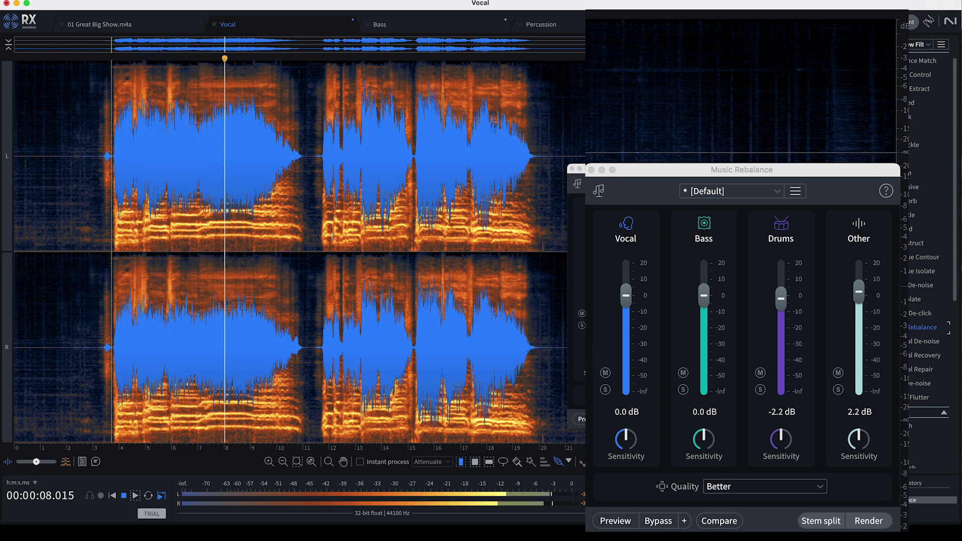
# - Listen to the Bass and Percussion stems, then play the Other Instruments stem
pyautogui.click(379, 27)
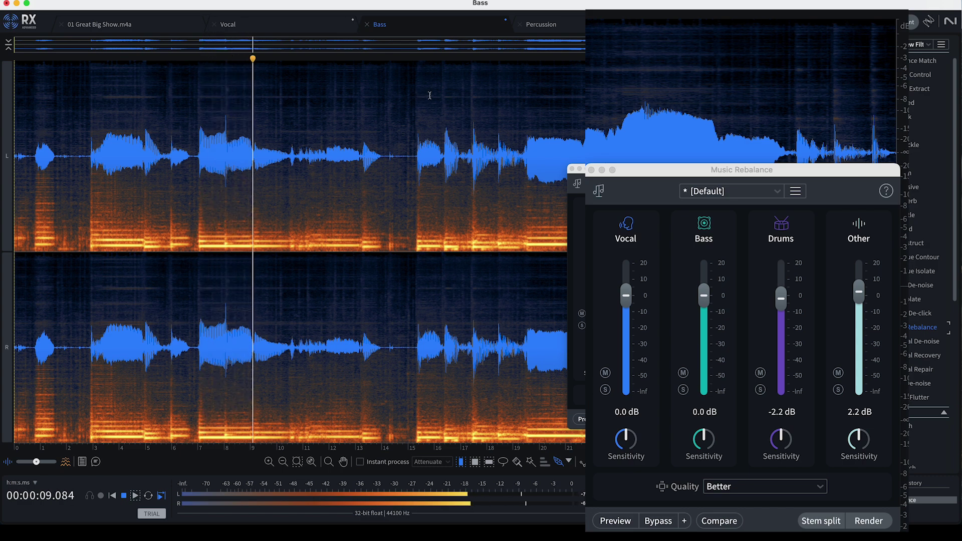
pyautogui.click(547, 27)
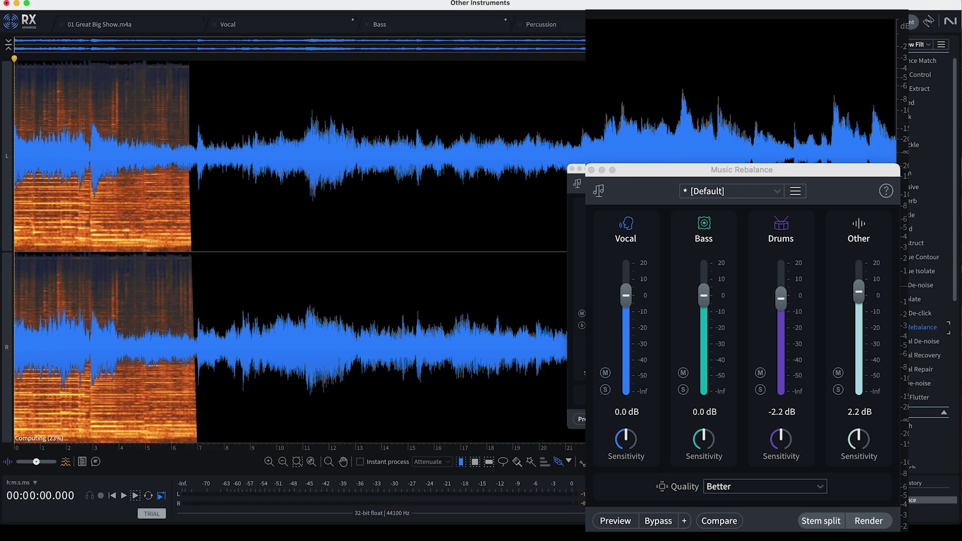
pyautogui.press('space')
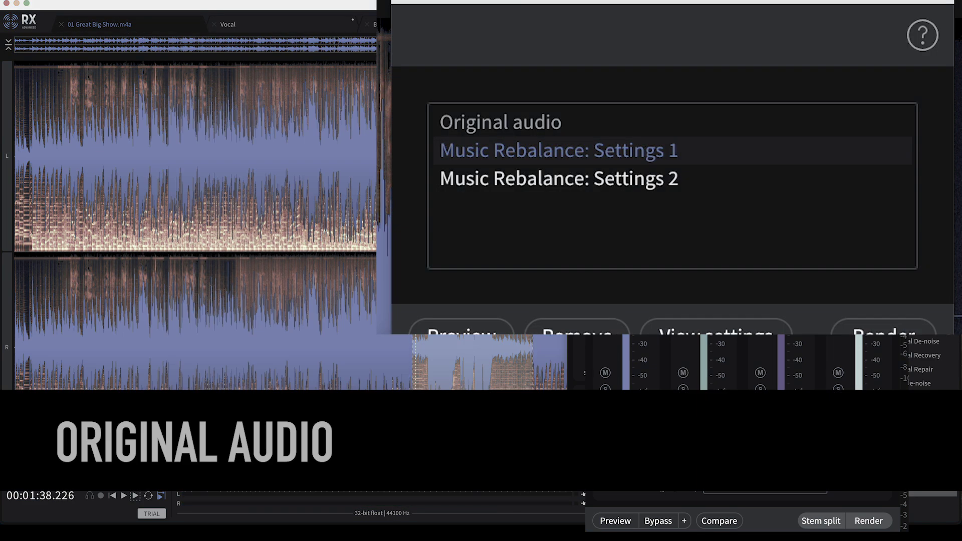
# - Alternate between the original audio and Music Rebalance Settings 2, ending on Settings 2
pyautogui.click(509, 120)
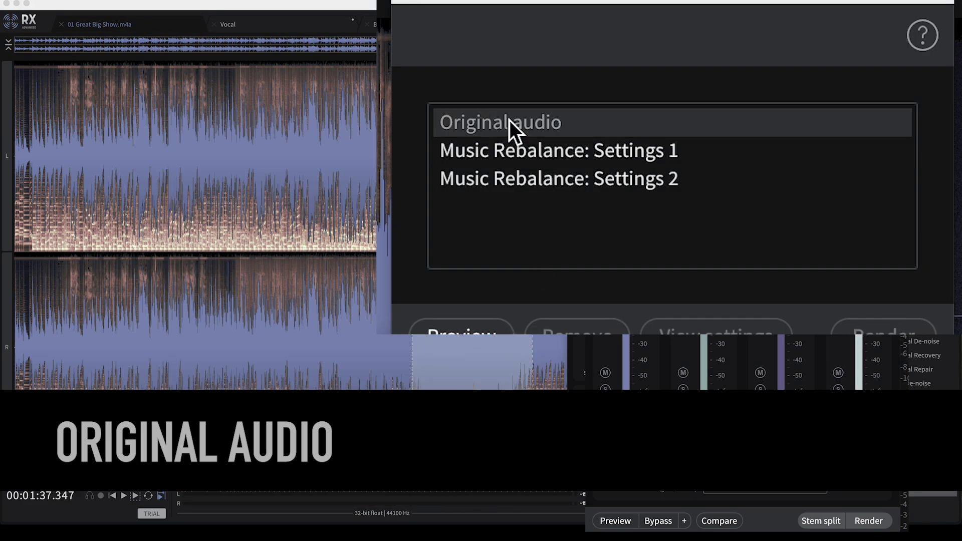
pyautogui.click(543, 173)
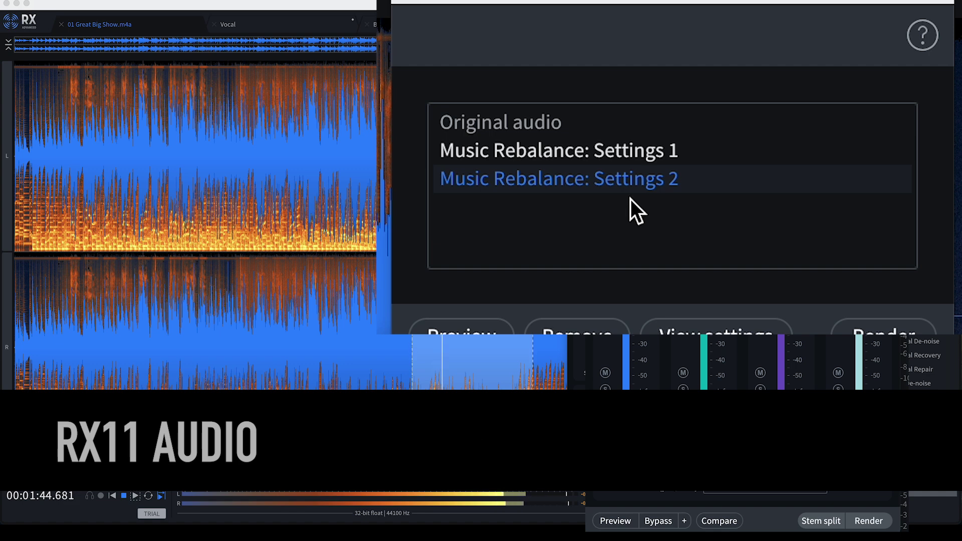
pyautogui.click(512, 121)
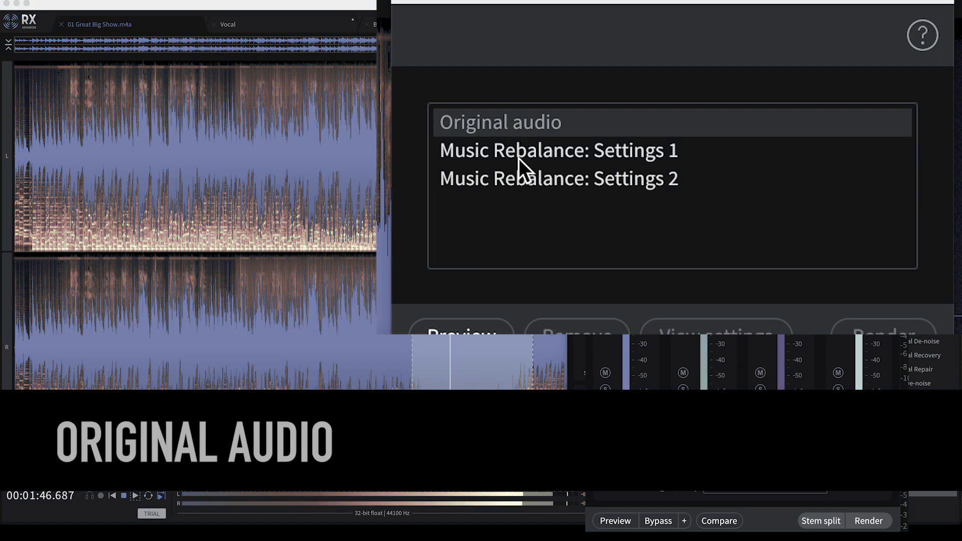
pyautogui.click(536, 179)
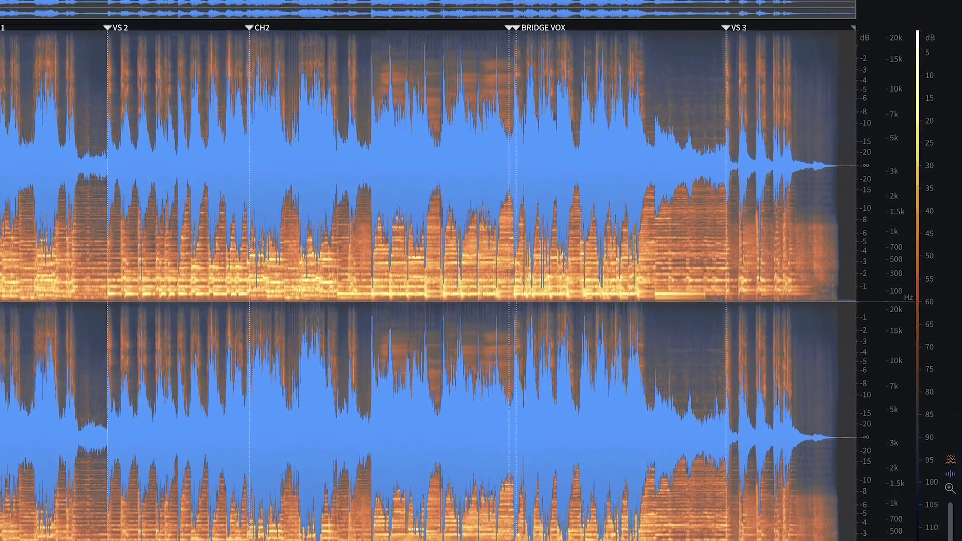
# - Open Loudness Optimize and reset it to the [Default] preset
pyautogui.click(916, 268)
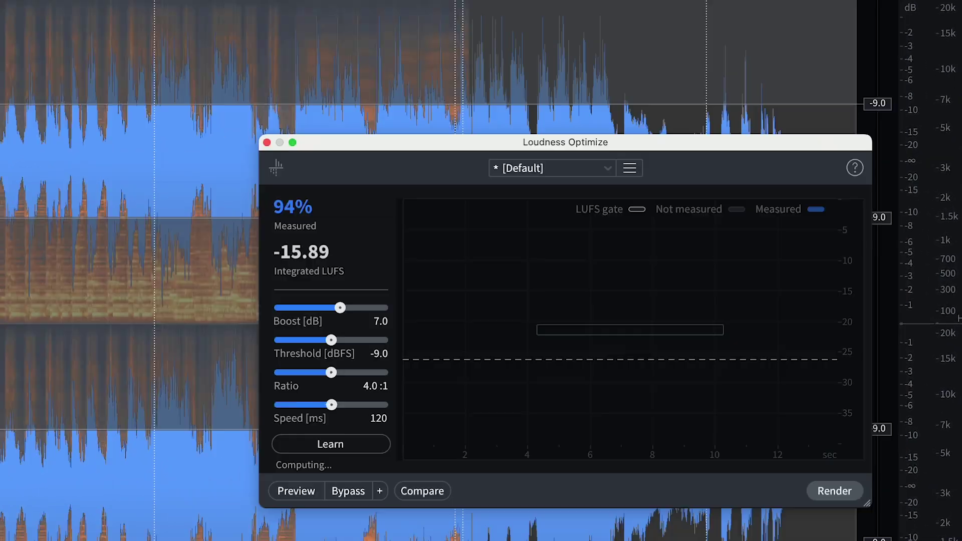
pyautogui.click(604, 169)
pyautogui.click(572, 187)
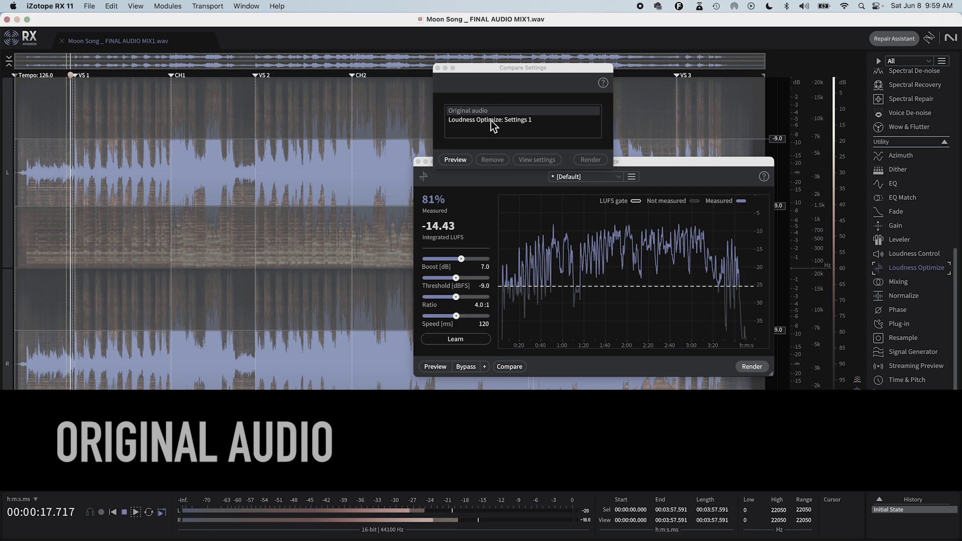
# - Compare Settings 1 with the original, then render the 7.0 dB boost onto the song
pyautogui.click(490, 121)
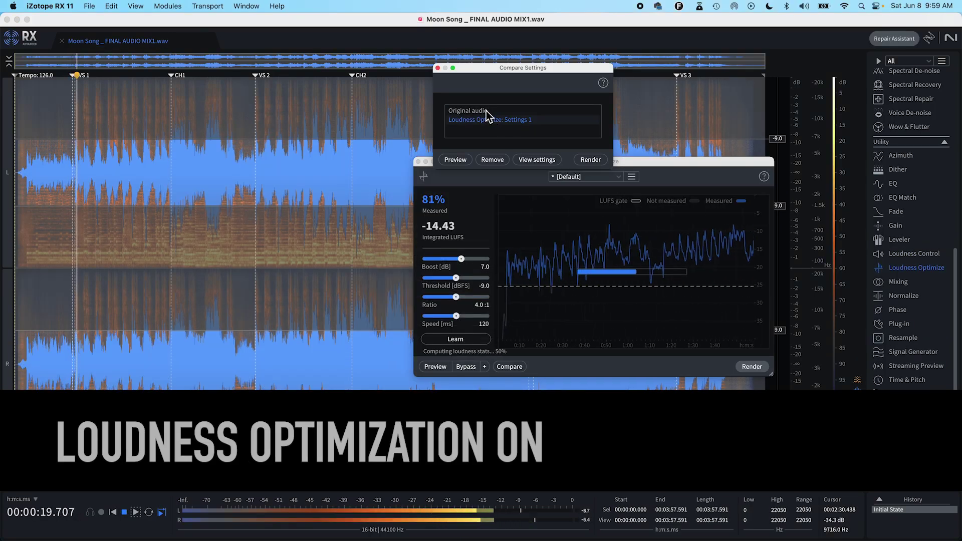
pyautogui.click(486, 111)
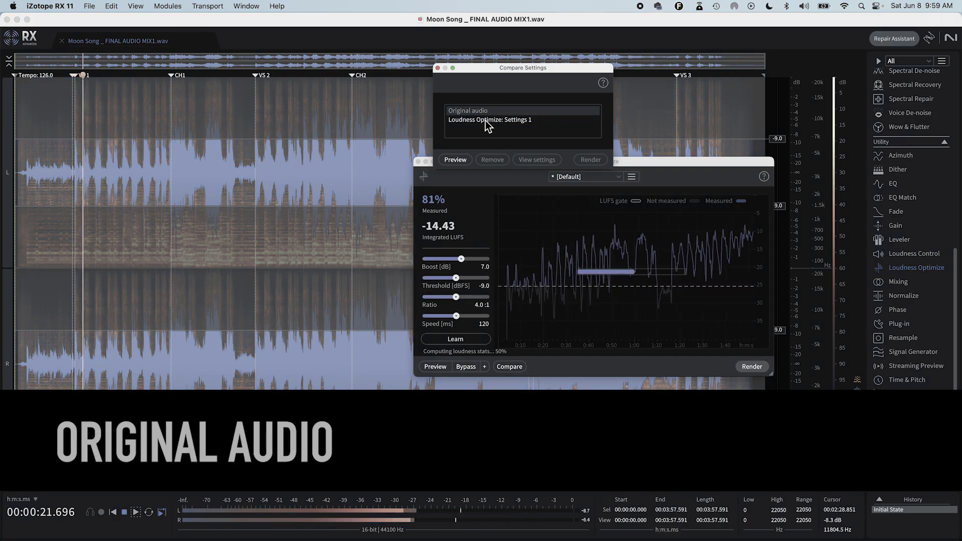
pyautogui.click(484, 120)
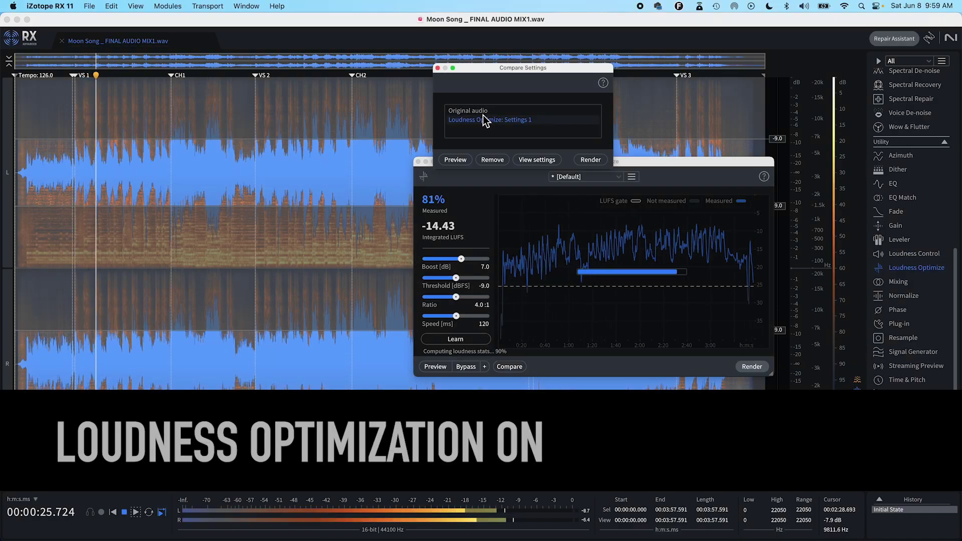
pyautogui.click(482, 112)
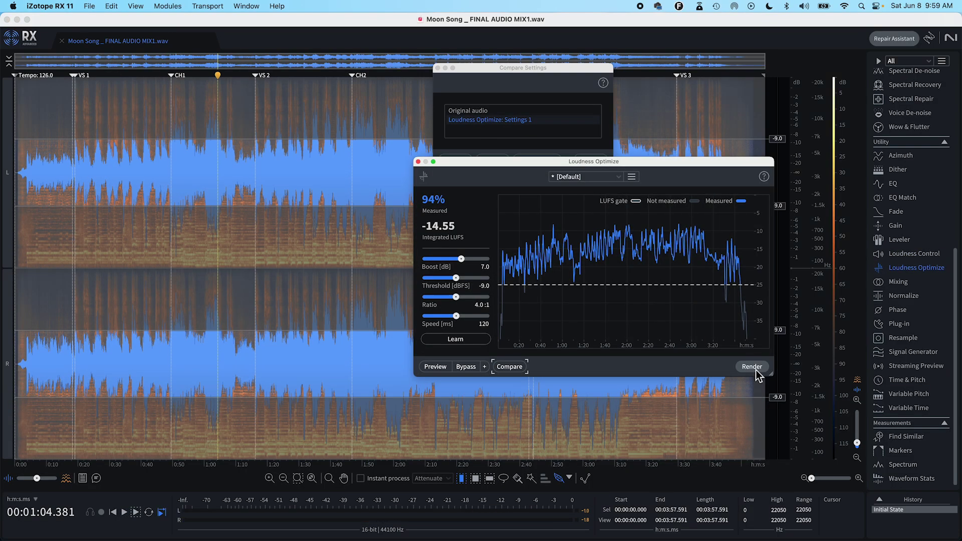
pyautogui.click(753, 367)
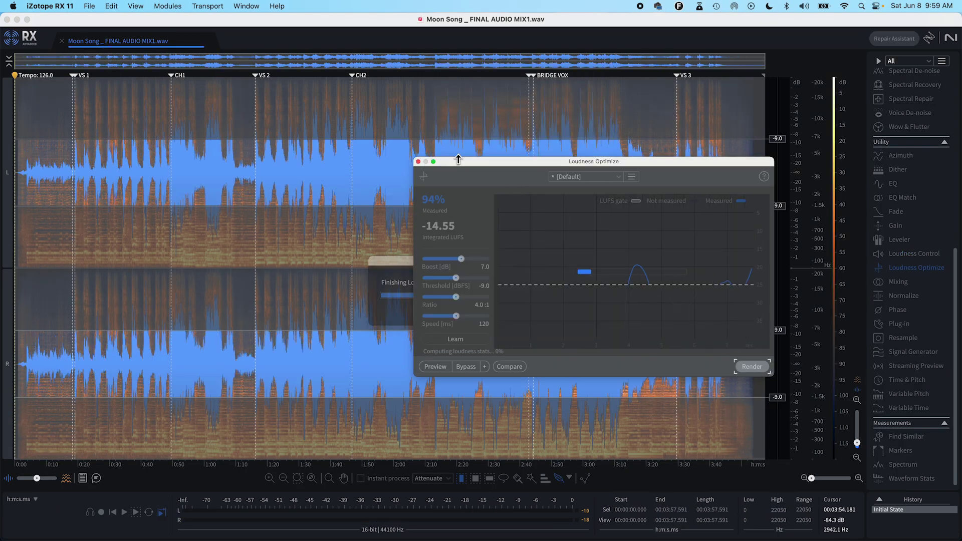
pyautogui.click(418, 162)
# - Normalize the song to -0.50 dBFS peak with the CD Max Headroom preset
pyautogui.click(401, 268)
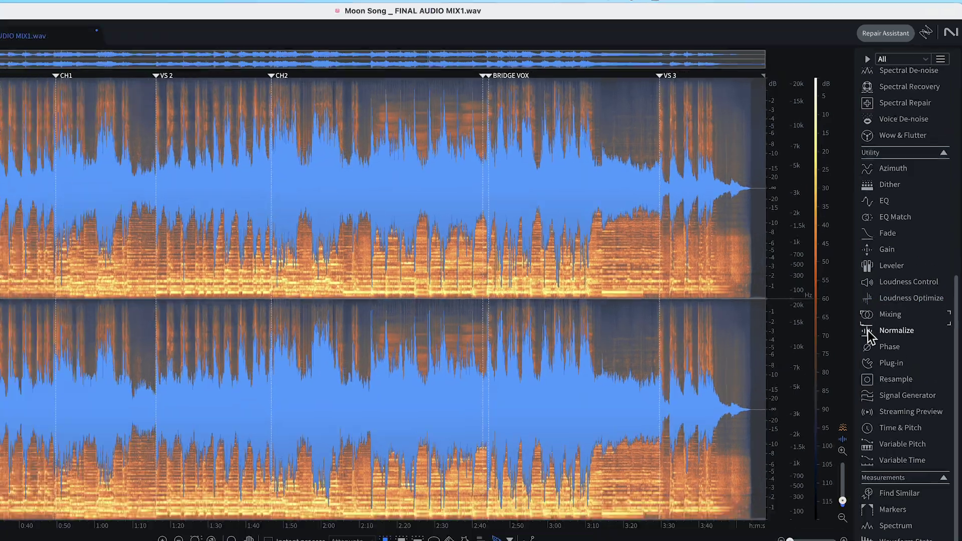
pyautogui.click(903, 296)
pyautogui.click(601, 79)
pyautogui.click(591, 122)
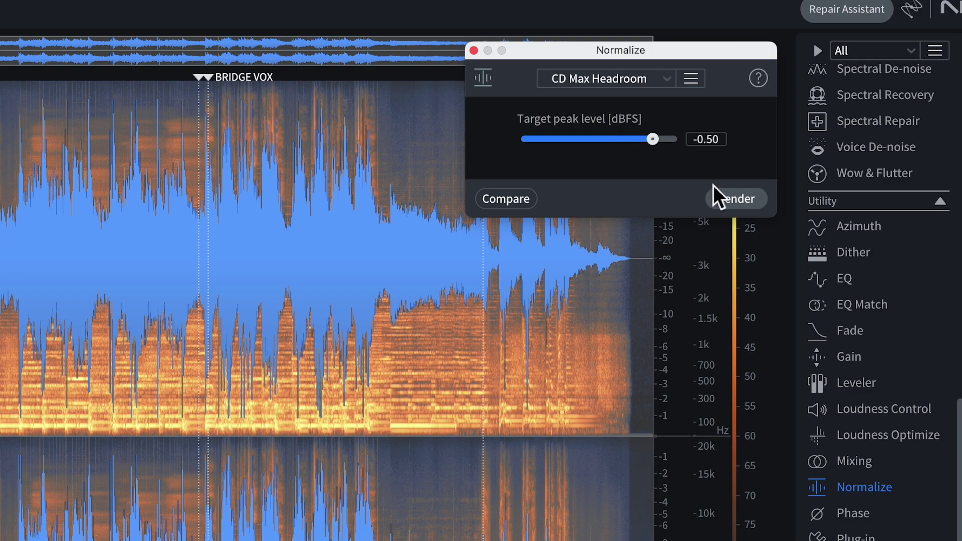
pyautogui.click(730, 196)
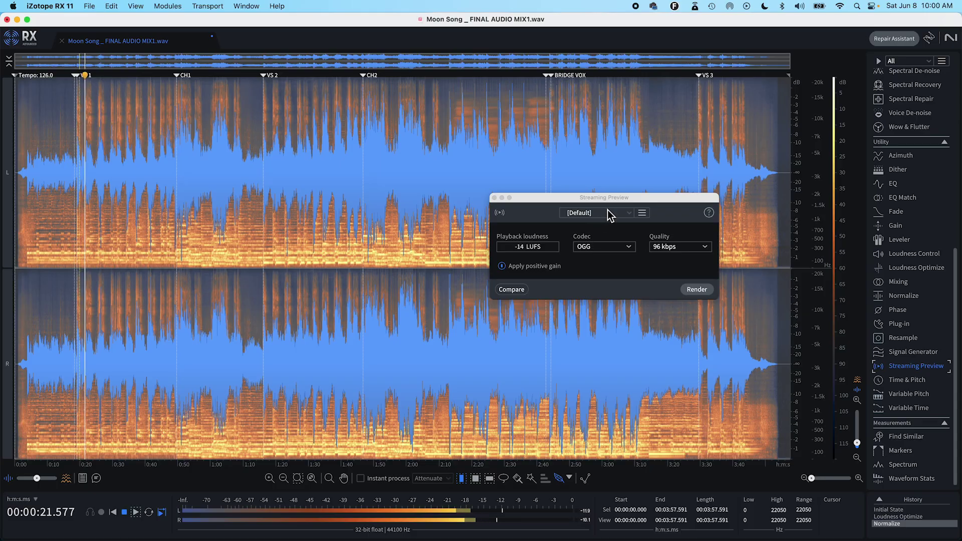
# - Choose the Spotify - High Quality streaming preset and compare Streaming Preview: Settings 1 with the original
pyautogui.click(610, 214)
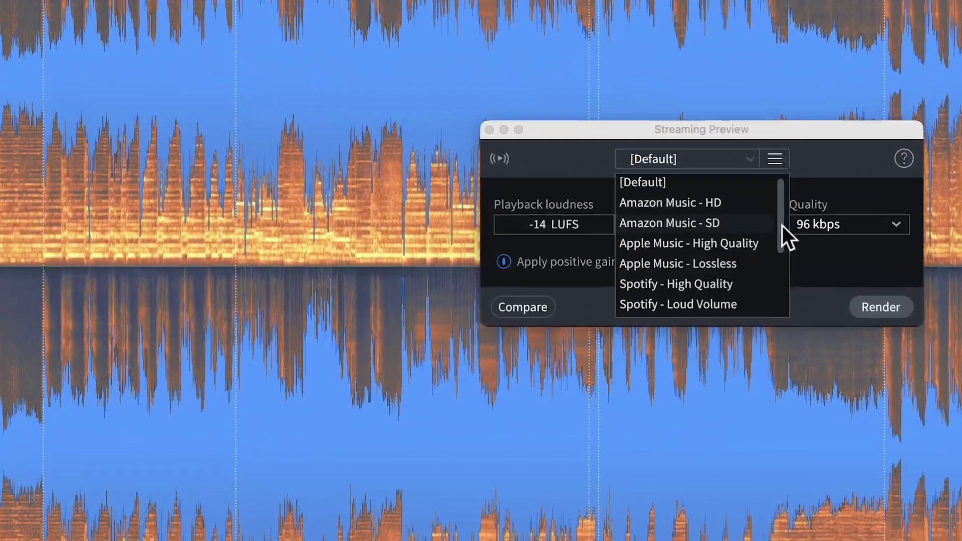
pyautogui.scroll(-1, 645, 250)
pyautogui.moveTo(792, 238); pyautogui.dragTo(795, 263)
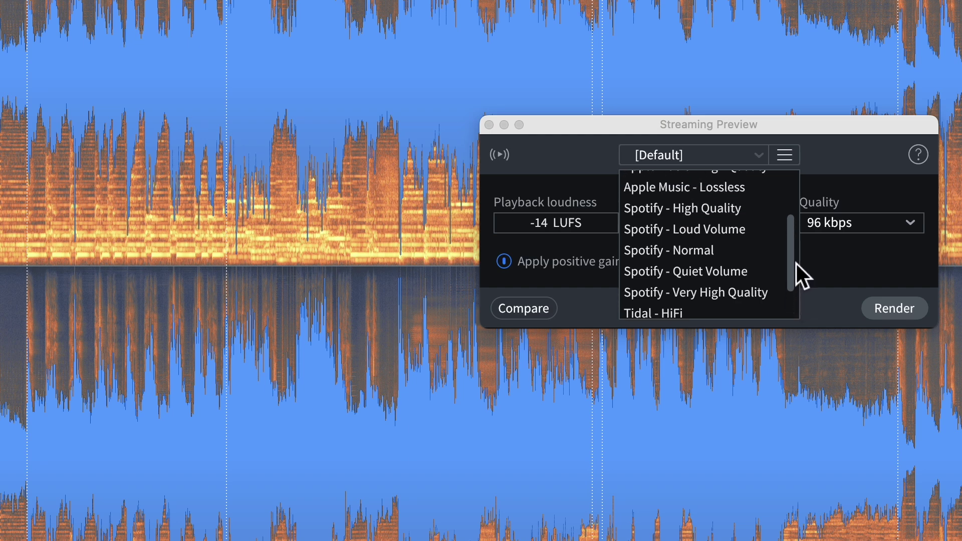
pyautogui.click(738, 209)
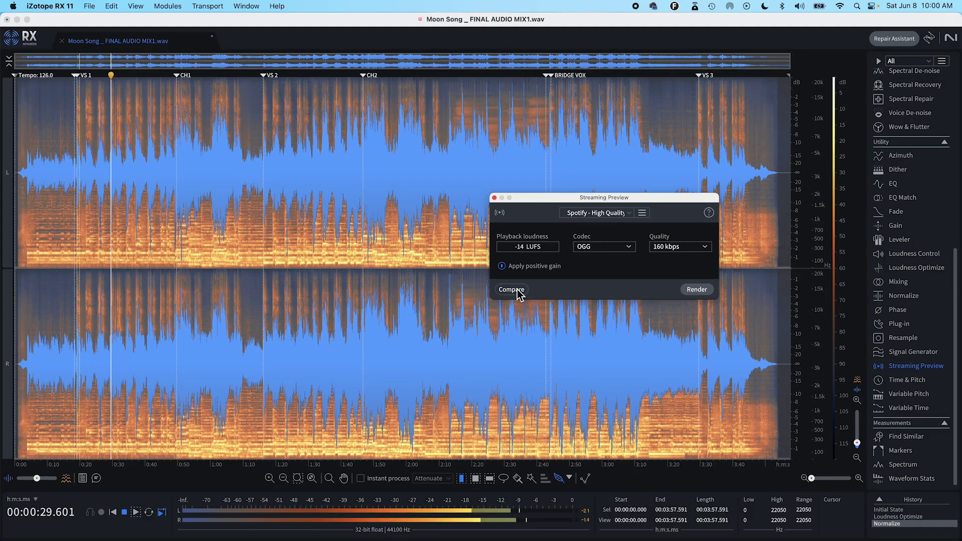
pyautogui.click(524, 308)
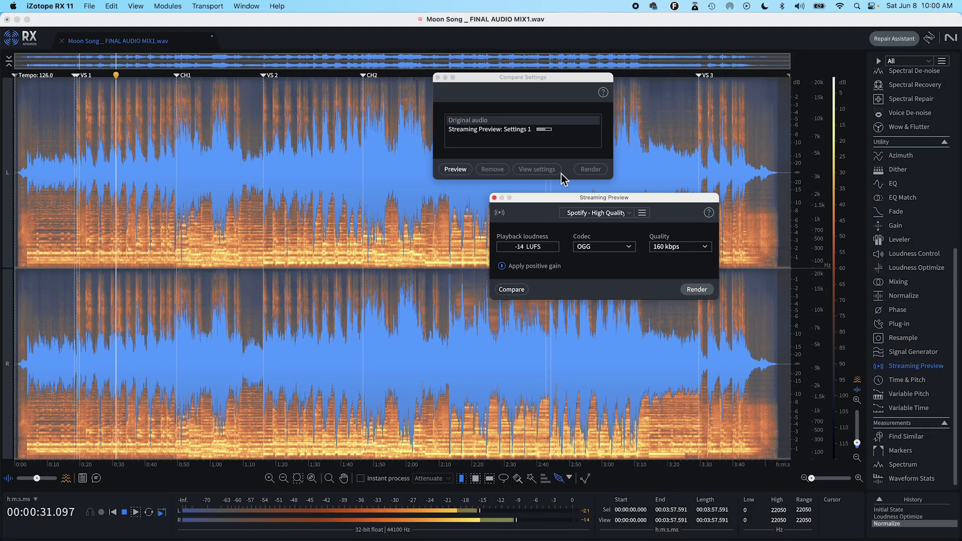
pyautogui.click(505, 131)
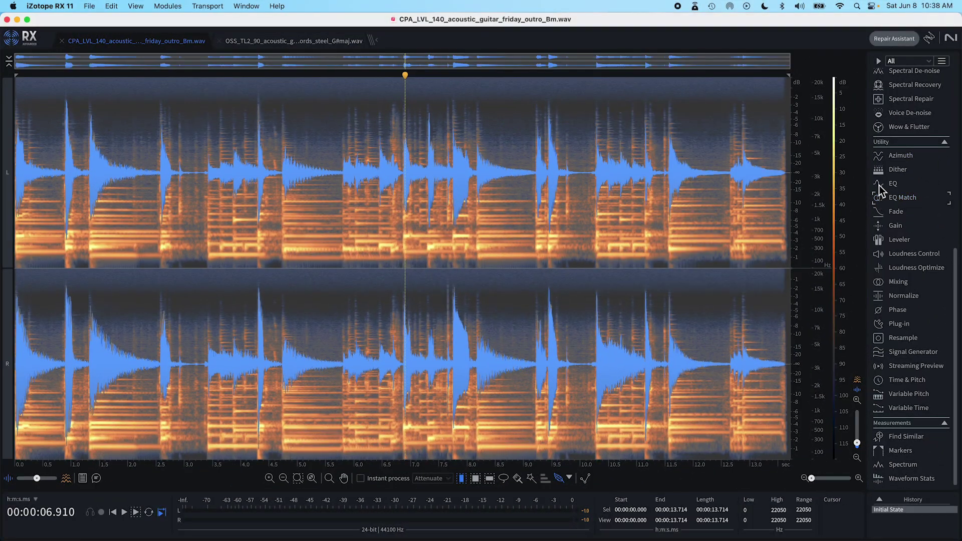
# - Learn the outro guitar's EQ profile in EQ Match and play it in the comparison
pyautogui.click(883, 198)
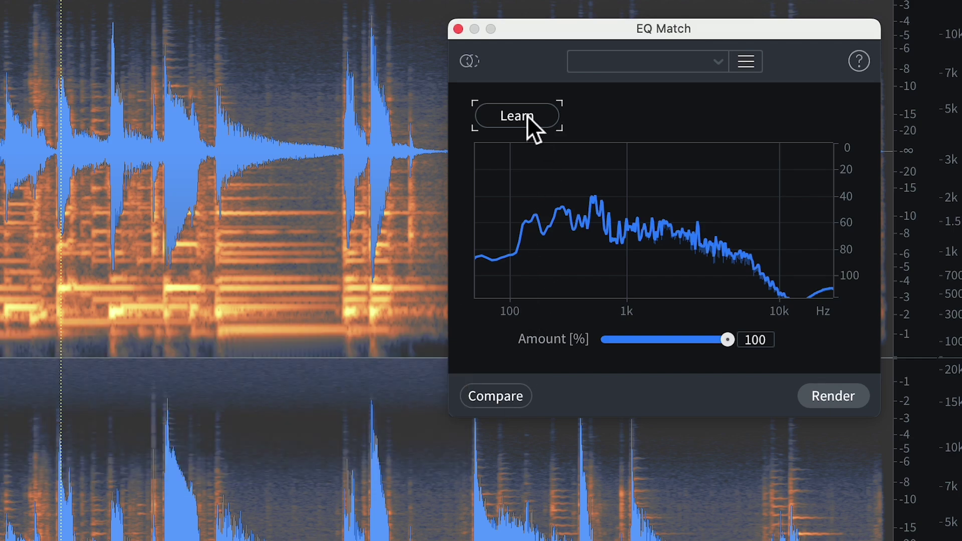
pyautogui.click(527, 116)
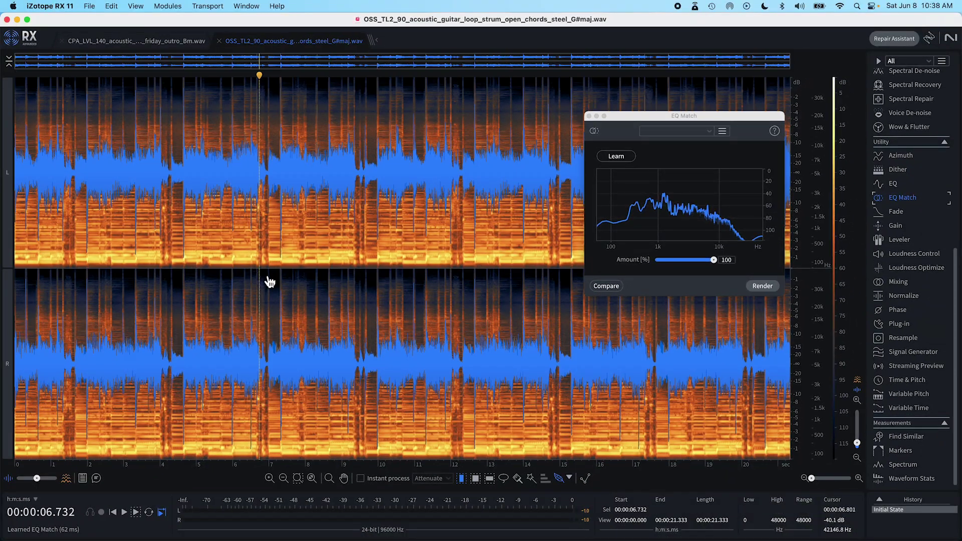
pyautogui.click(607, 287)
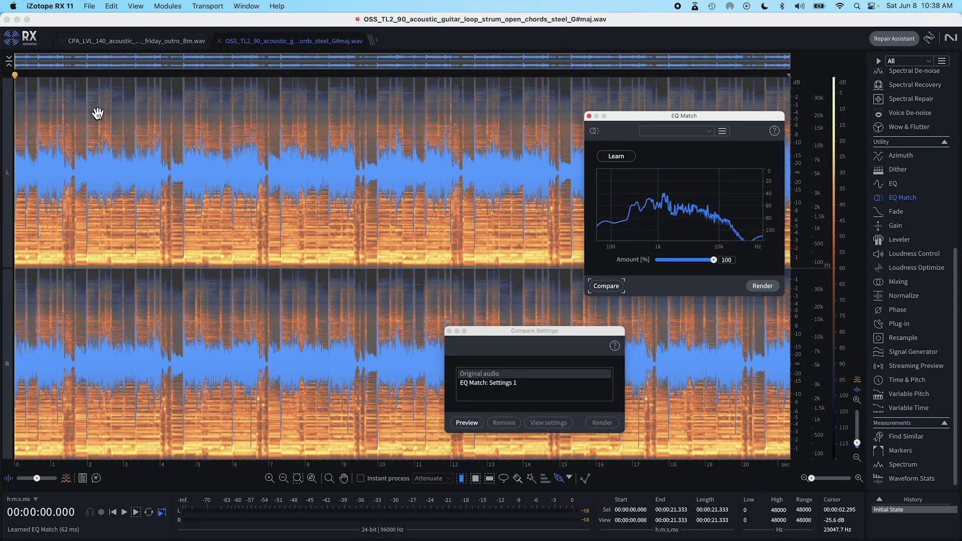
pyautogui.click(492, 386)
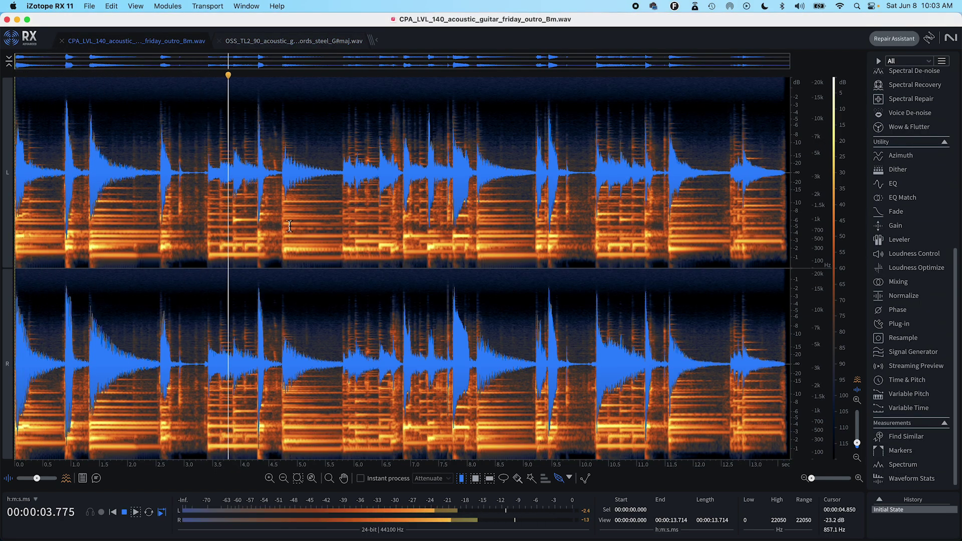
# - Select the whole strummed guitar loop and compare the original against EQ Match: Settings 1
pyautogui.click(287, 41)
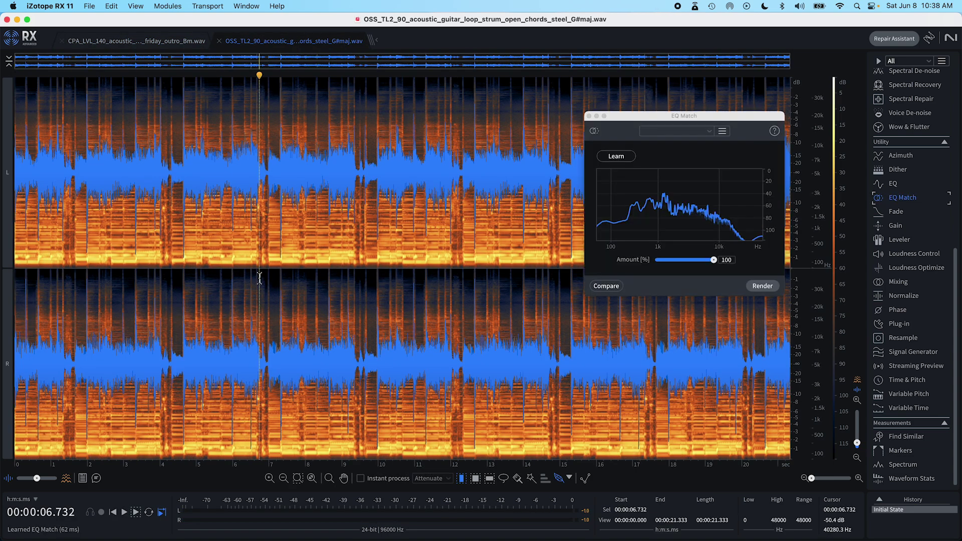
pyautogui.press('super+a')
pyautogui.click(606, 286)
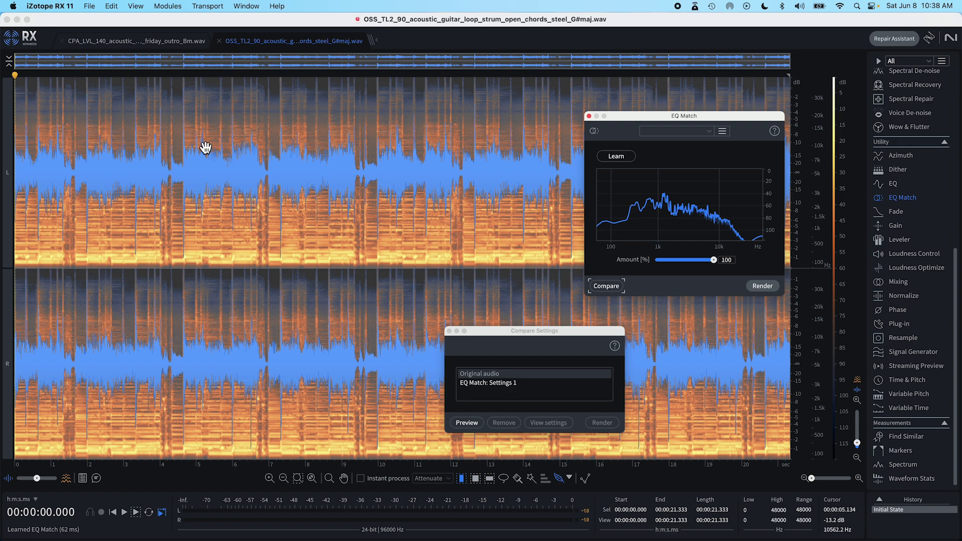
pyautogui.click(471, 374)
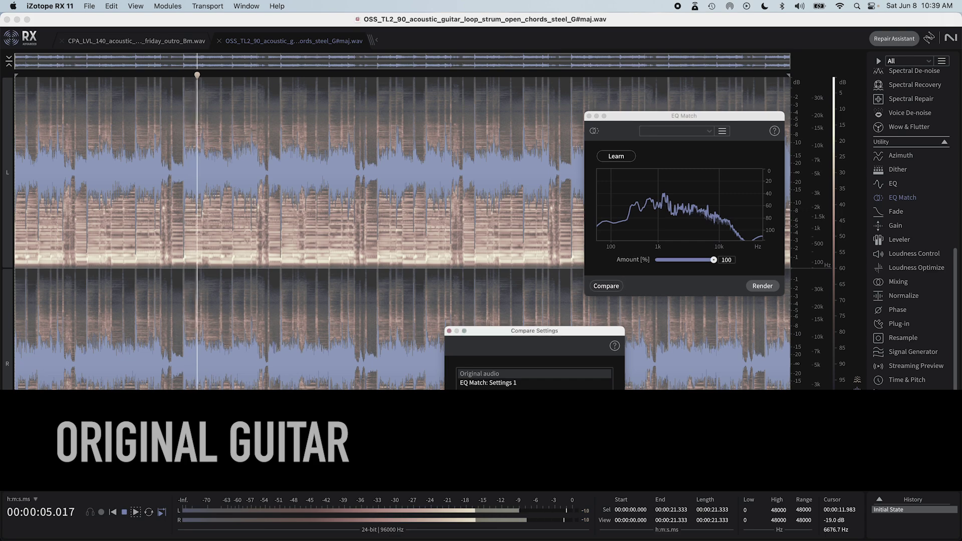
pyautogui.click(489, 383)
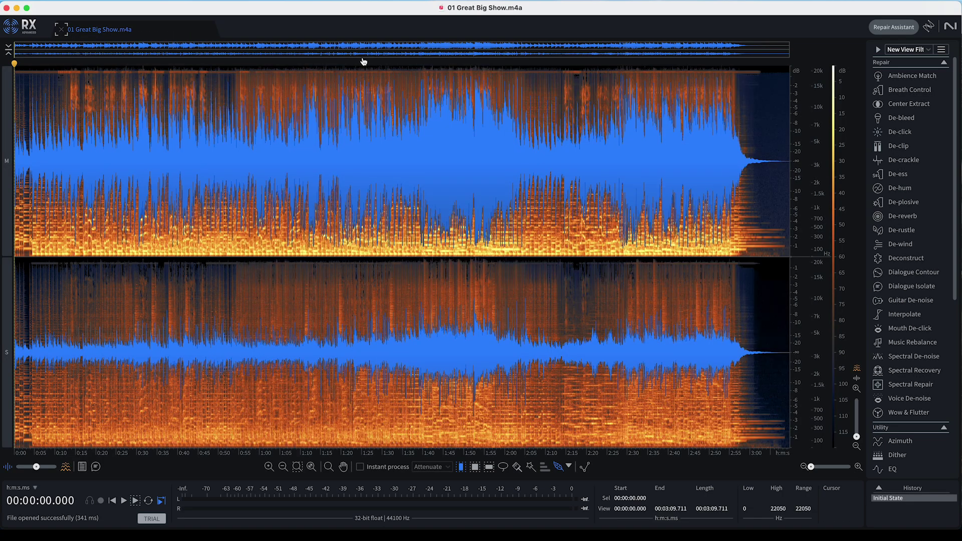
# - Select and play 01 Great Big Show from 11.4 to 42 seconds
pyautogui.moveTo(62, 184); pyautogui.dragTo(186, 151)
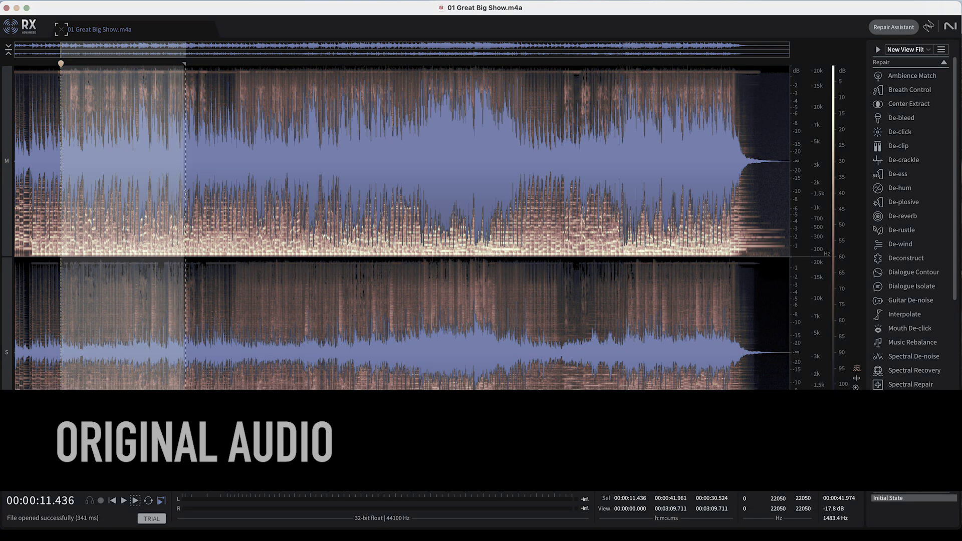
pyautogui.press('space')
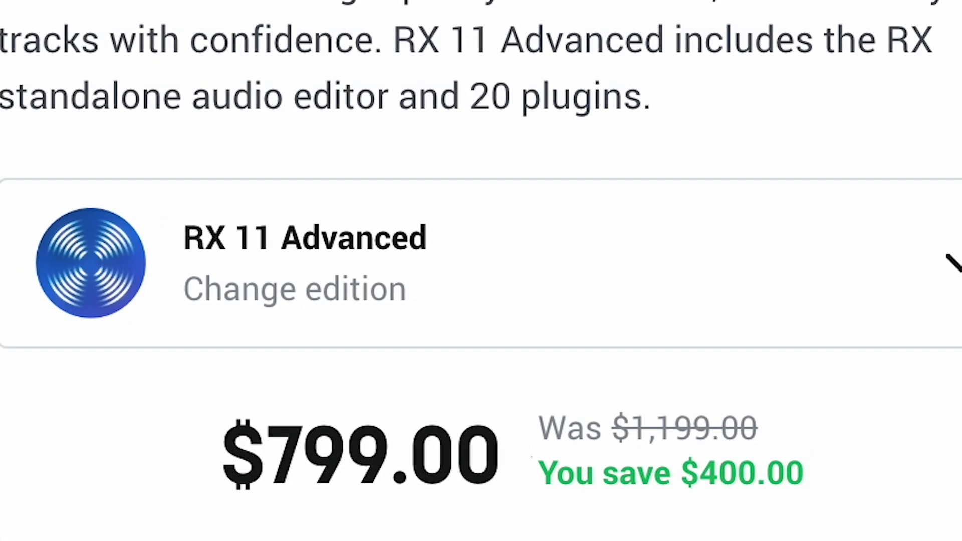
pyautogui.moveTo(529, 457)
pyautogui.mouseDown()
pyautogui.moveTo(535, 465)
pyautogui.moveTo(788, 465)
pyautogui.mouseUp()
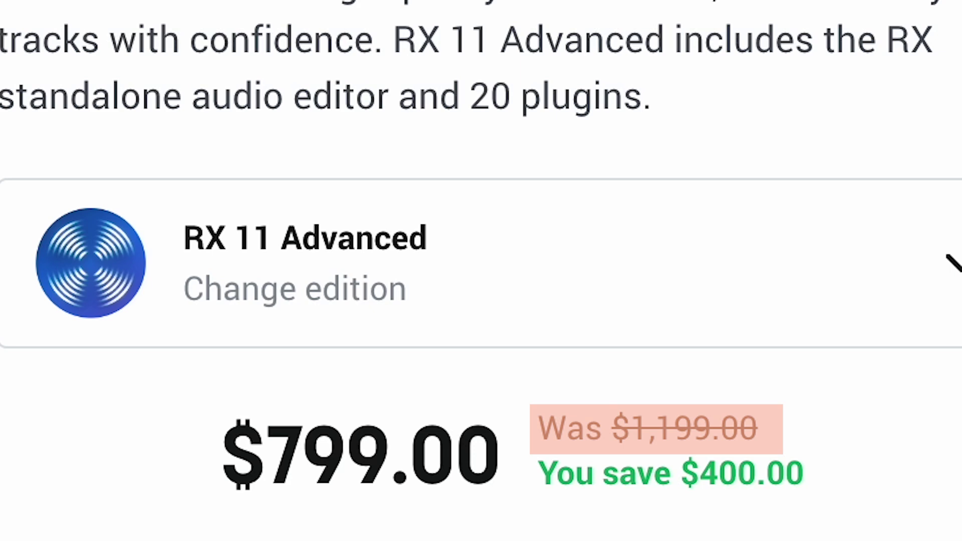
pyautogui.moveTo(176, 507); pyautogui.dragTo(543, 508)
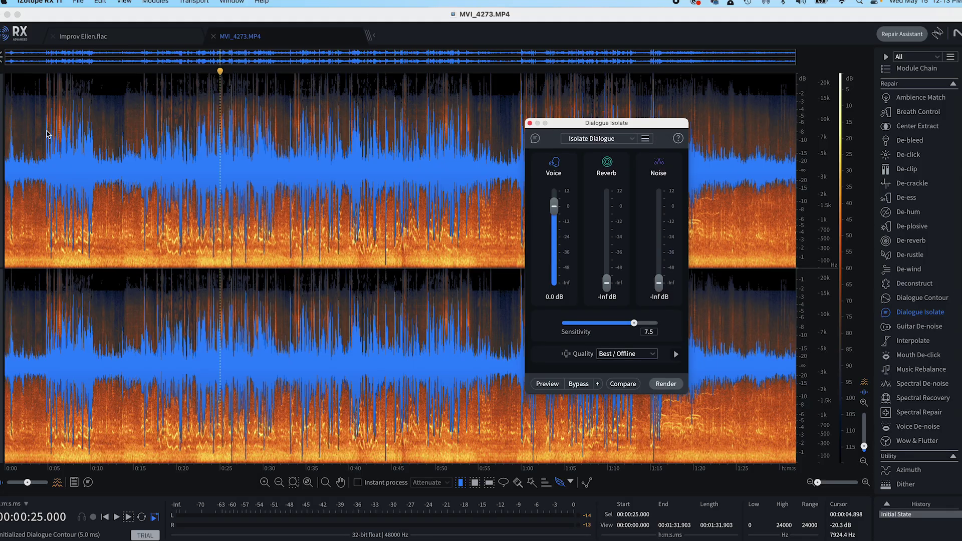
pyautogui.click(46, 134)
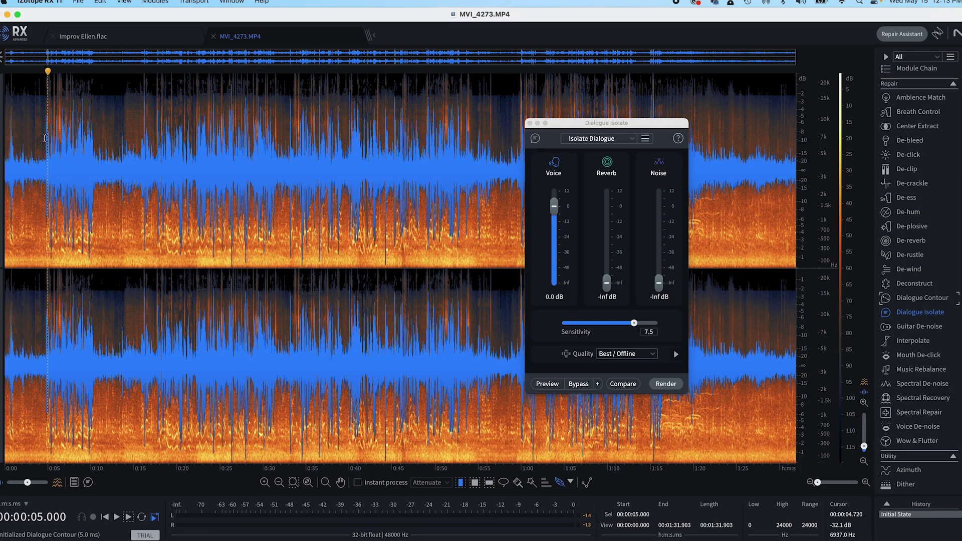
# - Preview Dialogue Isolate on the stretch starting at 4.641 s, then open the Preferences
pyautogui.click(44, 139)
pyautogui.moveTo(45, 139); pyautogui.dragTo(97, 142)
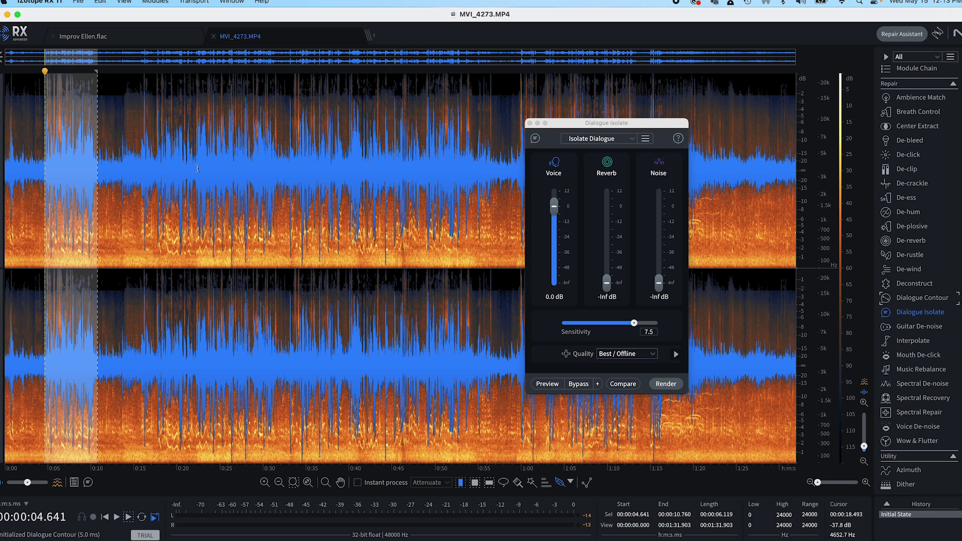
pyautogui.click(547, 383)
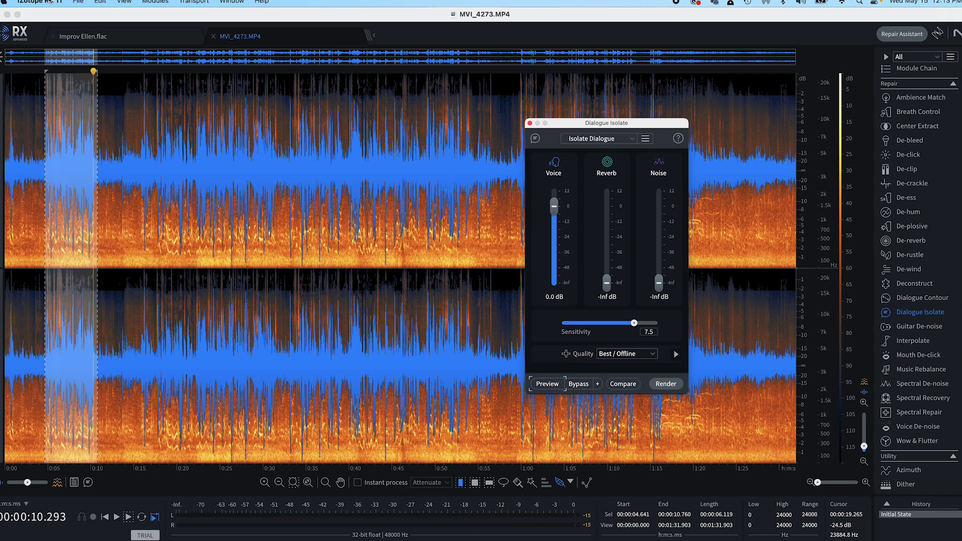
pyautogui.click(50, 1)
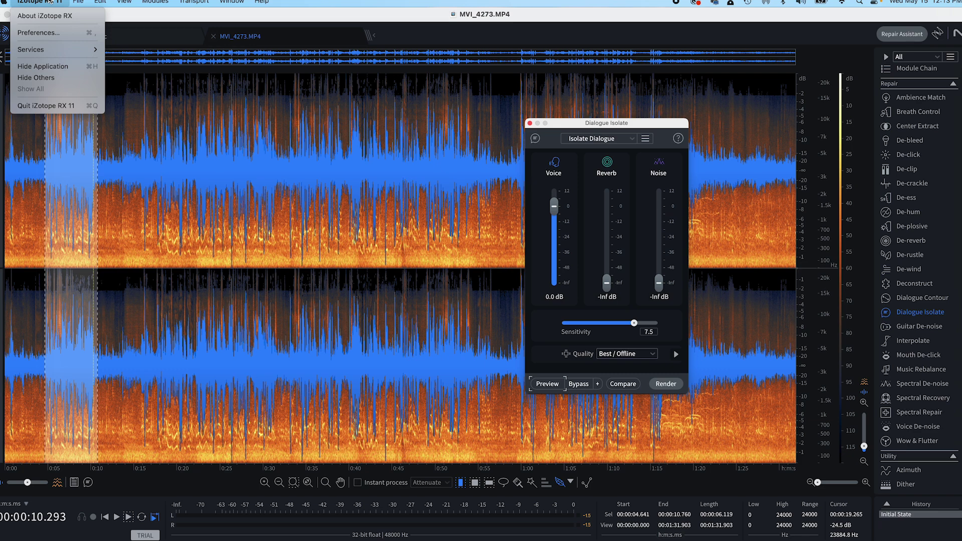
pyautogui.click(48, 34)
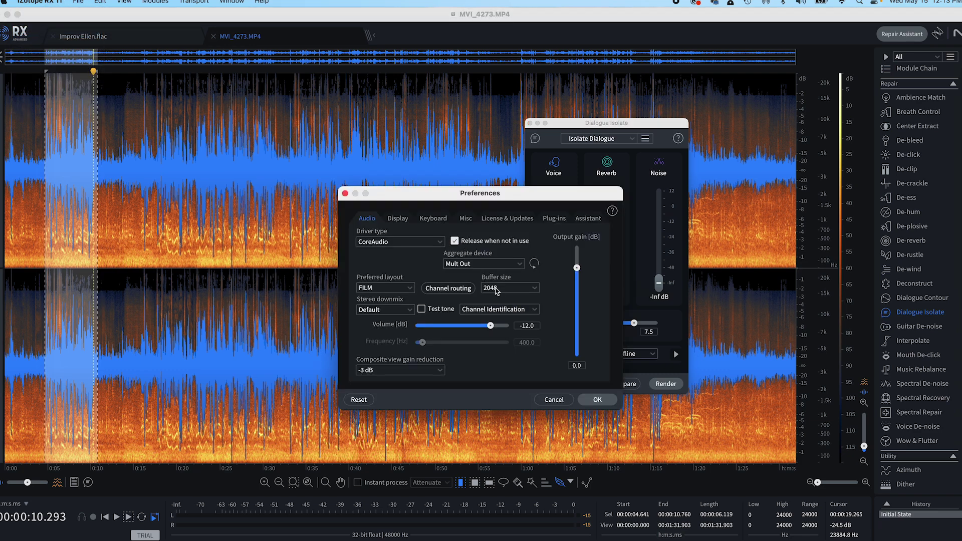
# - Change the Audio buffer size from 2048 to 4096 and confirm
pyautogui.click(524, 293)
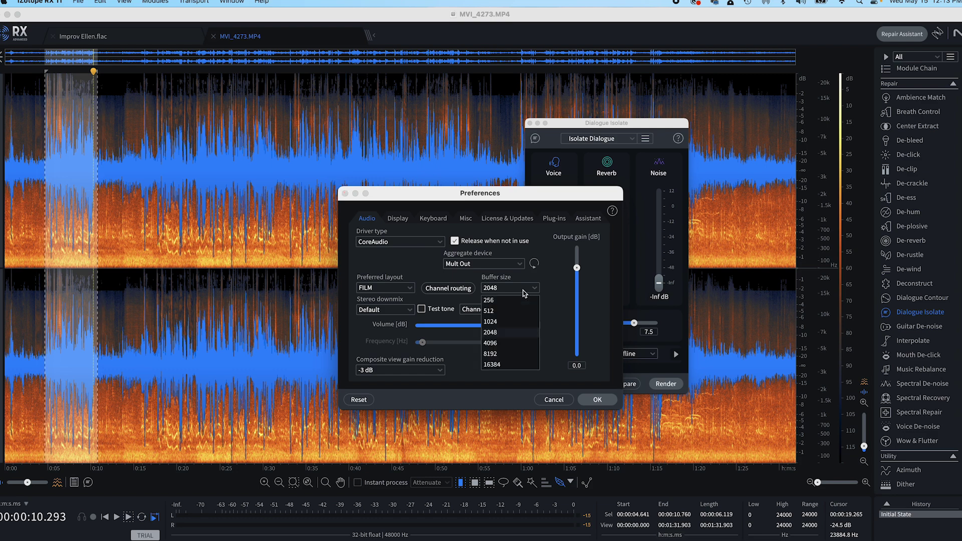
pyautogui.click(505, 343)
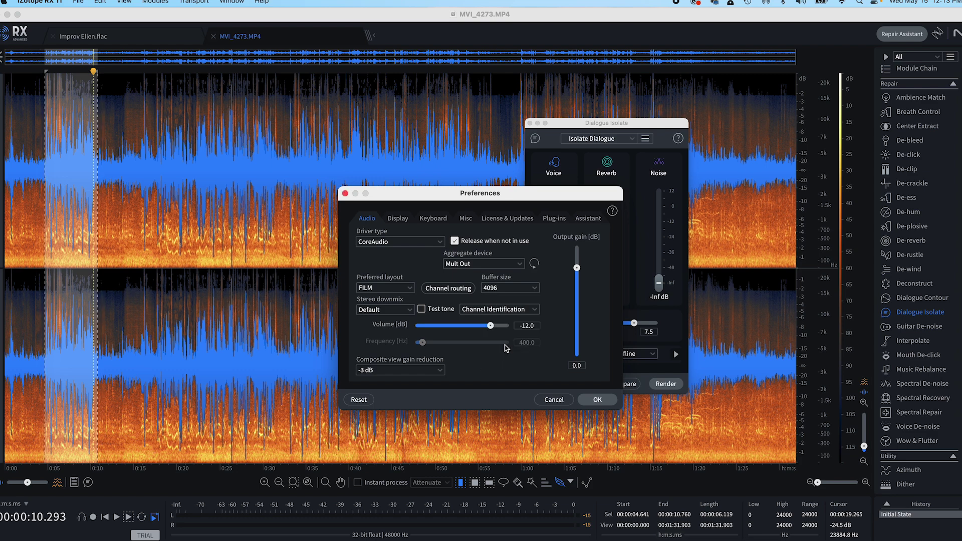
pyautogui.click(597, 400)
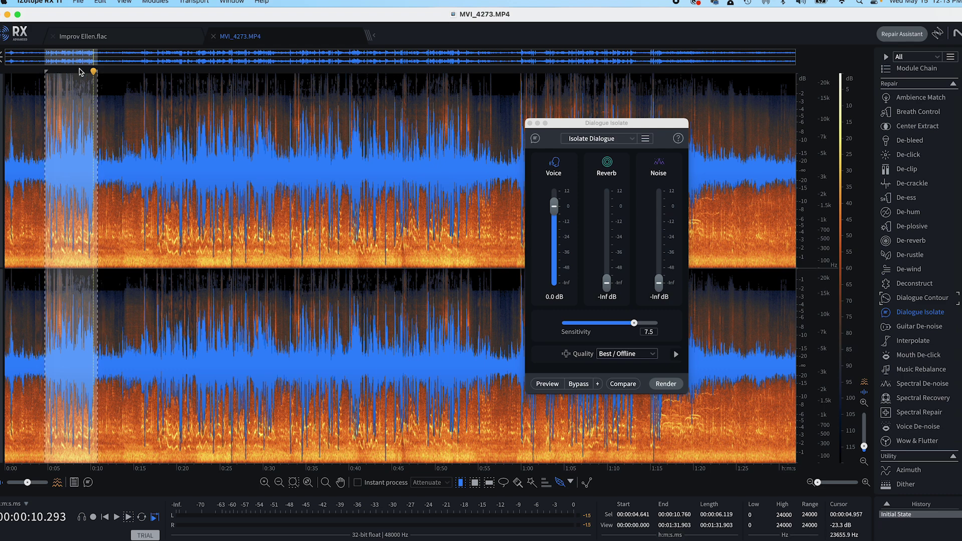
# - Return the playhead to the selection start at 4.482 seconds
pyautogui.moveTo(94, 75); pyautogui.dragTo(47, 75)
pyautogui.click(49, 72)
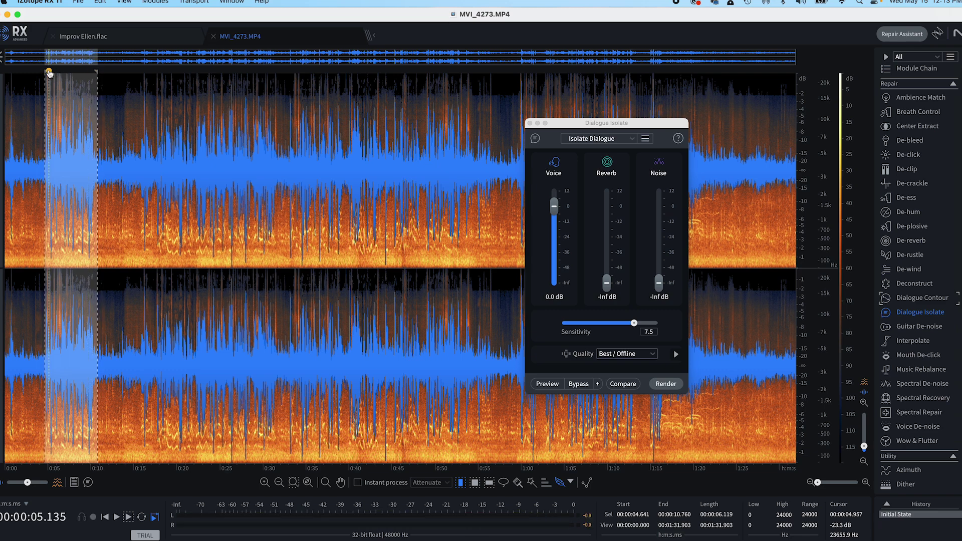
pyautogui.moveTo(45, 73); pyautogui.dragTo(44, 74)
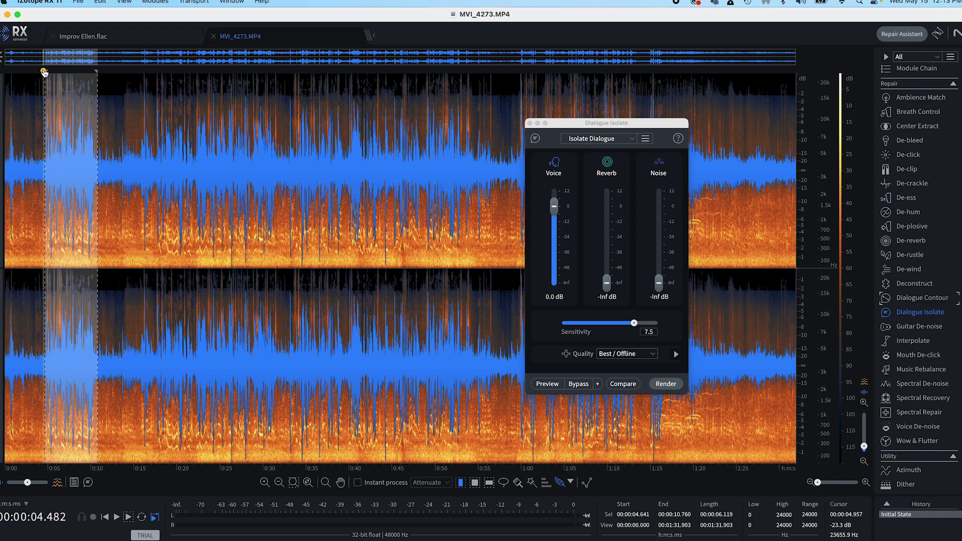